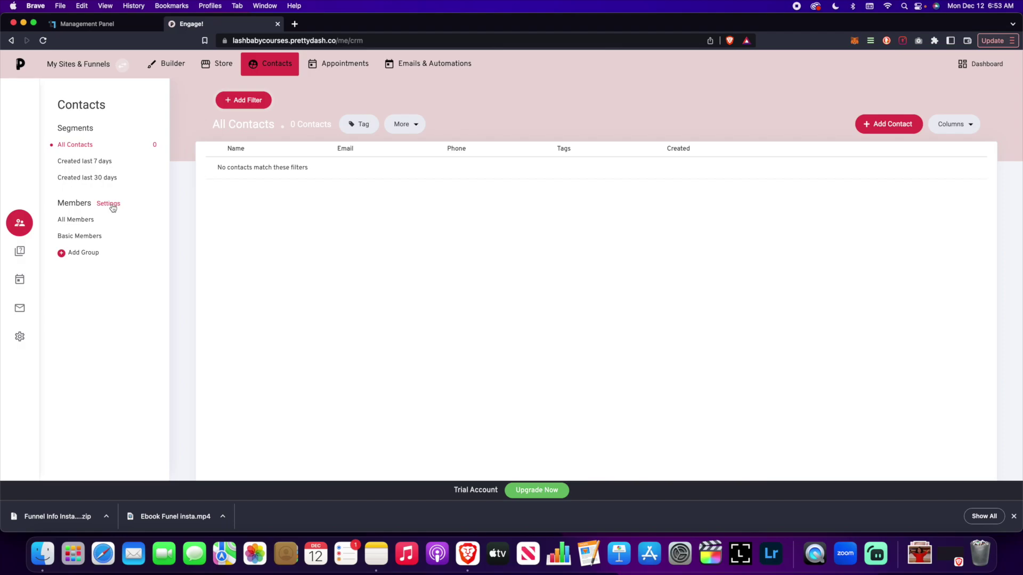
# Step: Add a member group named "Masterclass" to the contacts
pyautogui.click(90, 253)
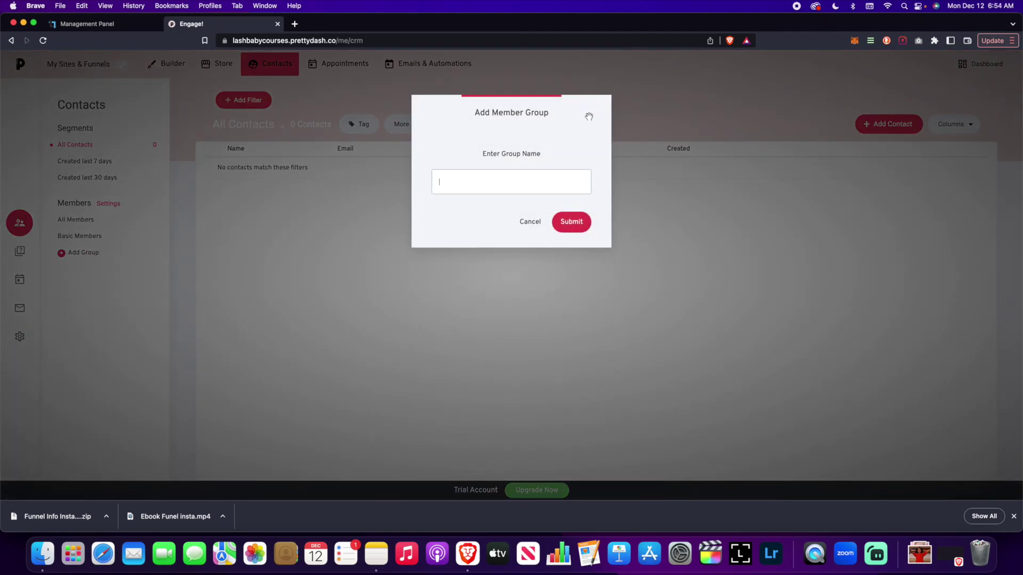
pyautogui.write('Ma')
pyautogui.press('BackSpace')
pyautogui.press('BackSpace')
pyautogui.write('Masterclass')
pyautogui.click(571, 223)
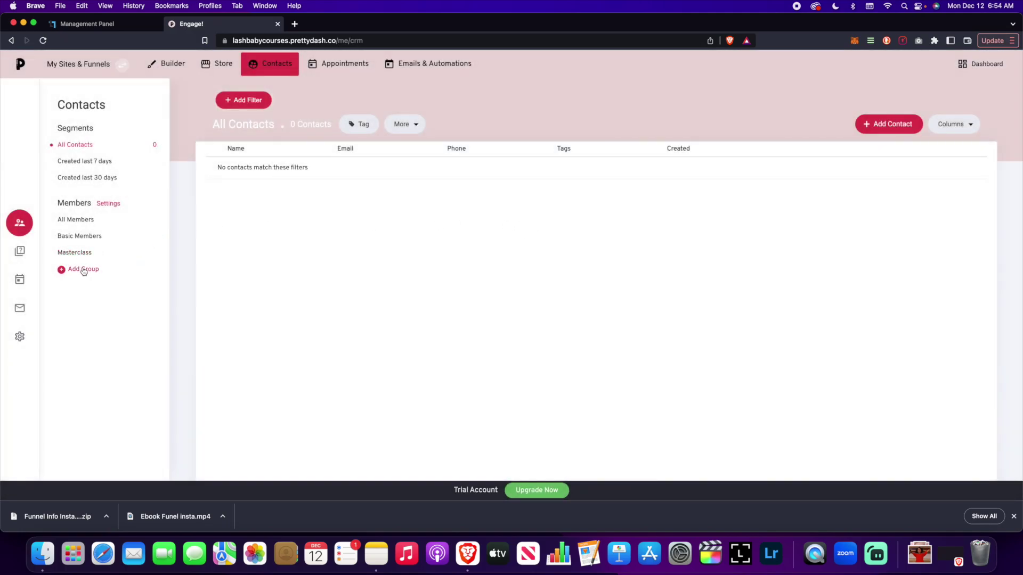
# Step: Add another member group named "Store Purchase"
pyautogui.click(83, 270)
pyautogui.click(470, 187)
pyautogui.write('S')
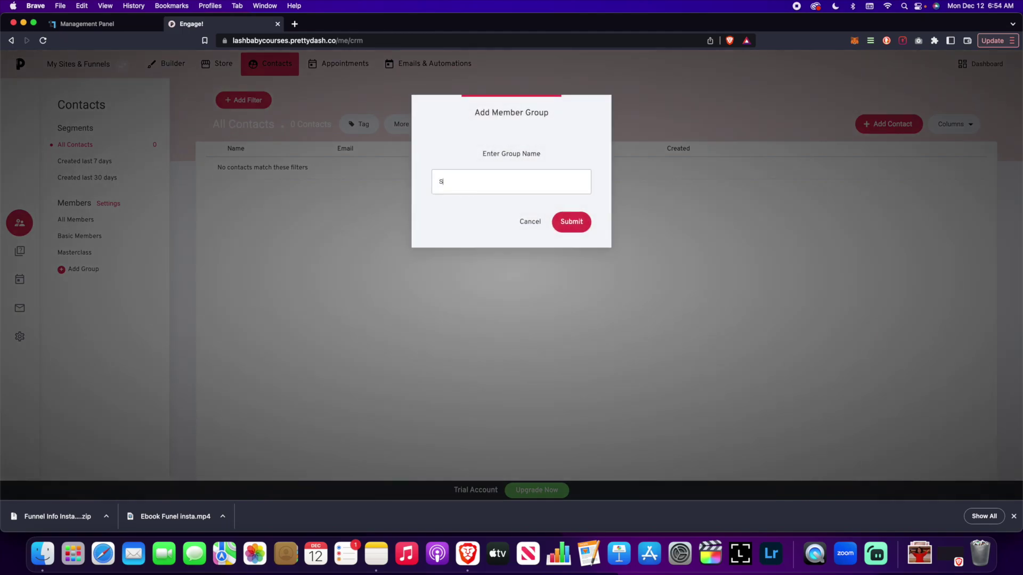
pyautogui.write('tore Purchase')
pyautogui.click(581, 222)
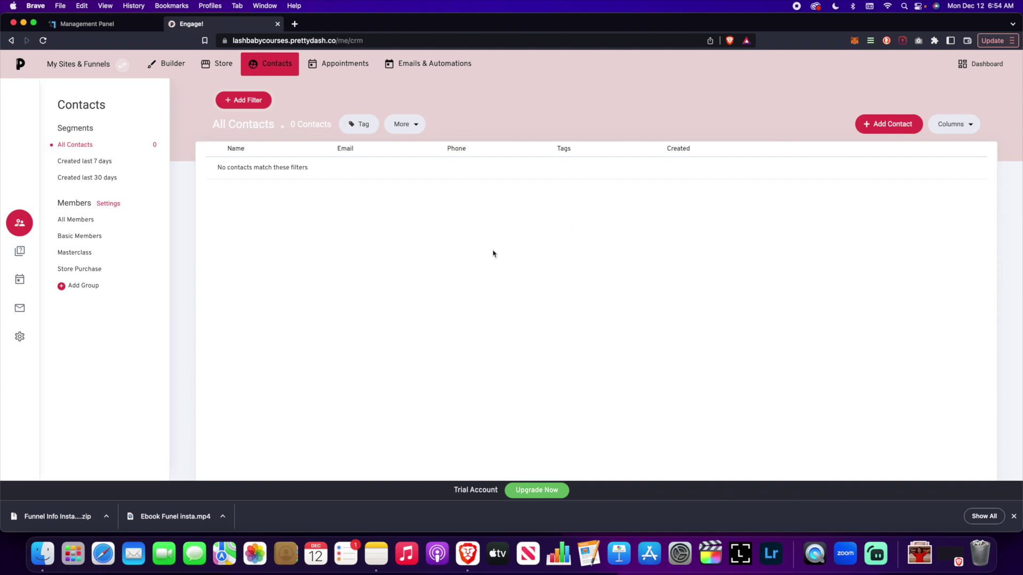
pyautogui.click(94, 253)
pyautogui.click(95, 257)
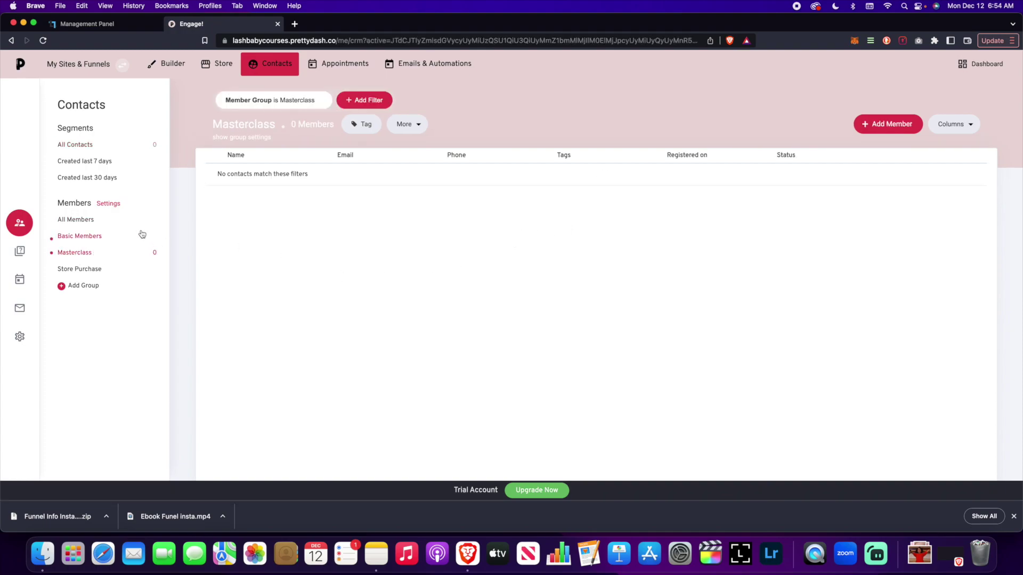
pyautogui.click(109, 205)
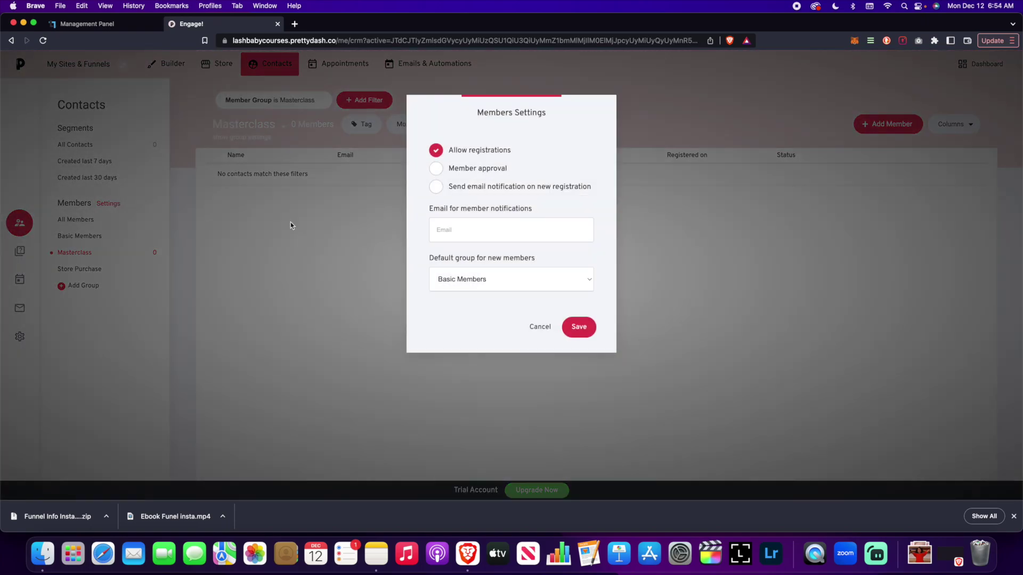
pyautogui.click(498, 279)
pyautogui.click(501, 290)
pyautogui.moveTo(515, 123); pyautogui.dragTo(594, 118)
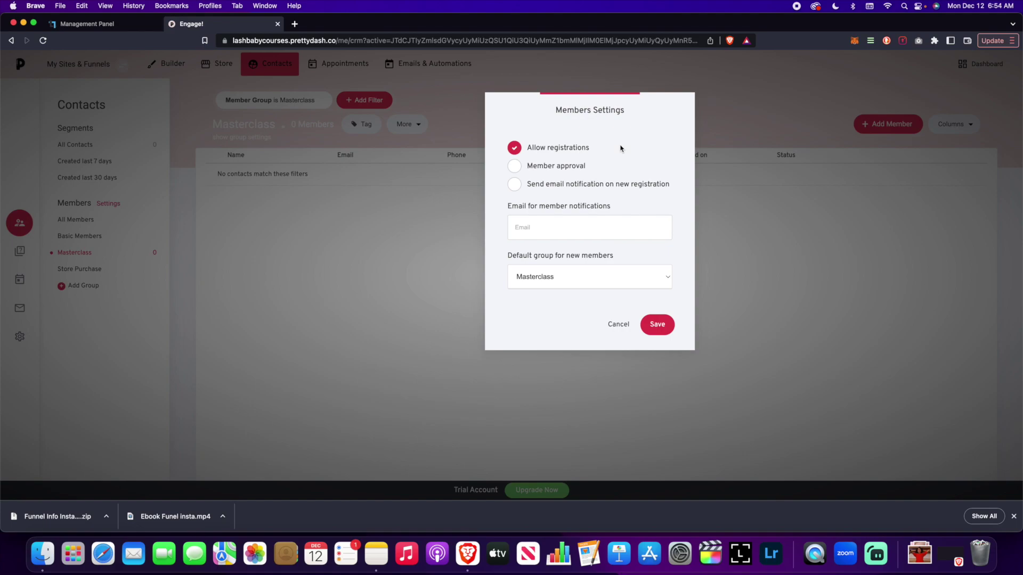
pyautogui.click(514, 165)
pyautogui.click(516, 169)
pyautogui.click(517, 186)
pyautogui.click(515, 185)
pyautogui.click(616, 324)
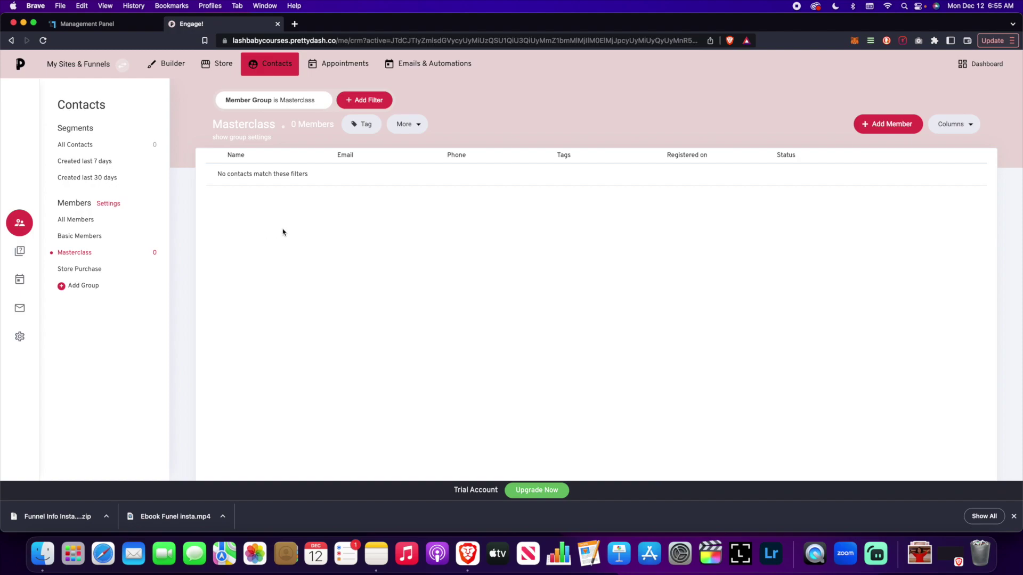
# Step: Start a new product of the Membership type in the store, declining to activate the store
pyautogui.click(226, 66)
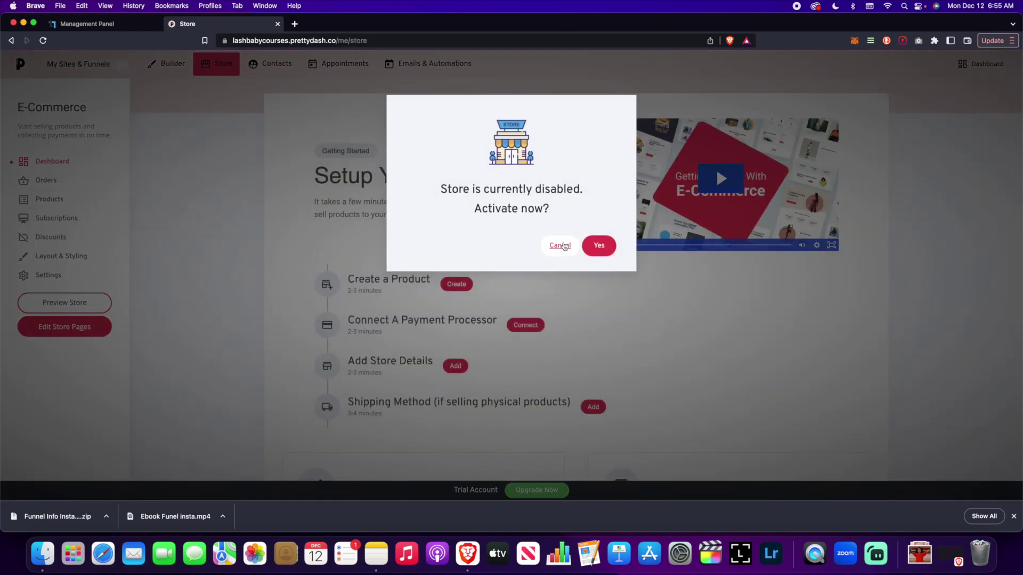
pyautogui.click(556, 240)
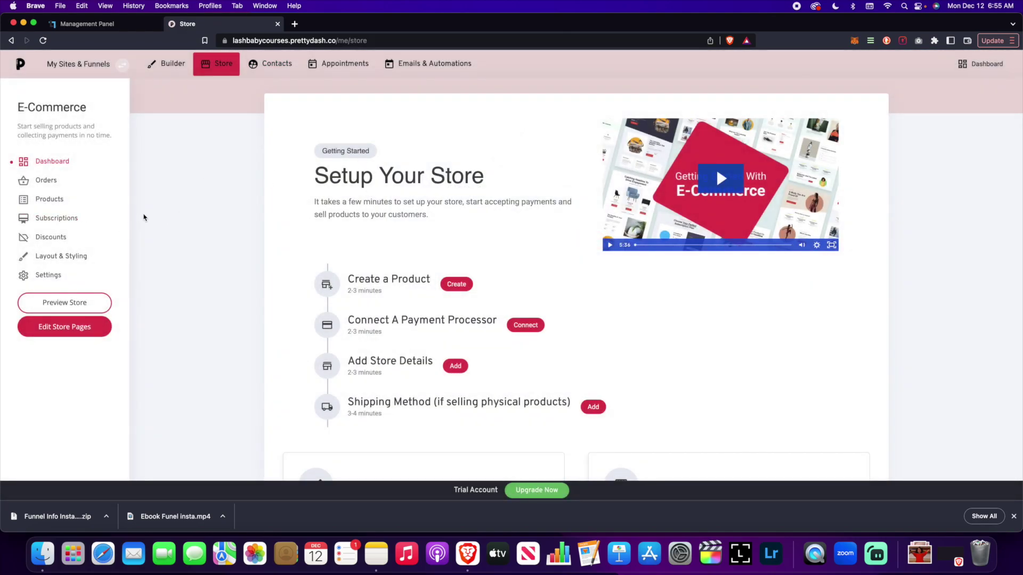
pyautogui.click(65, 200)
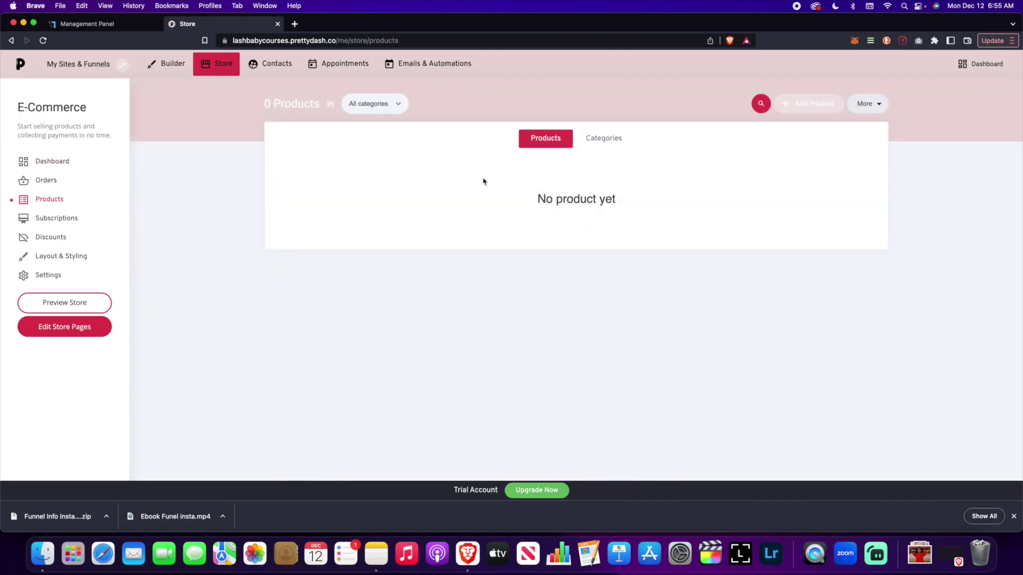
pyautogui.click(807, 103)
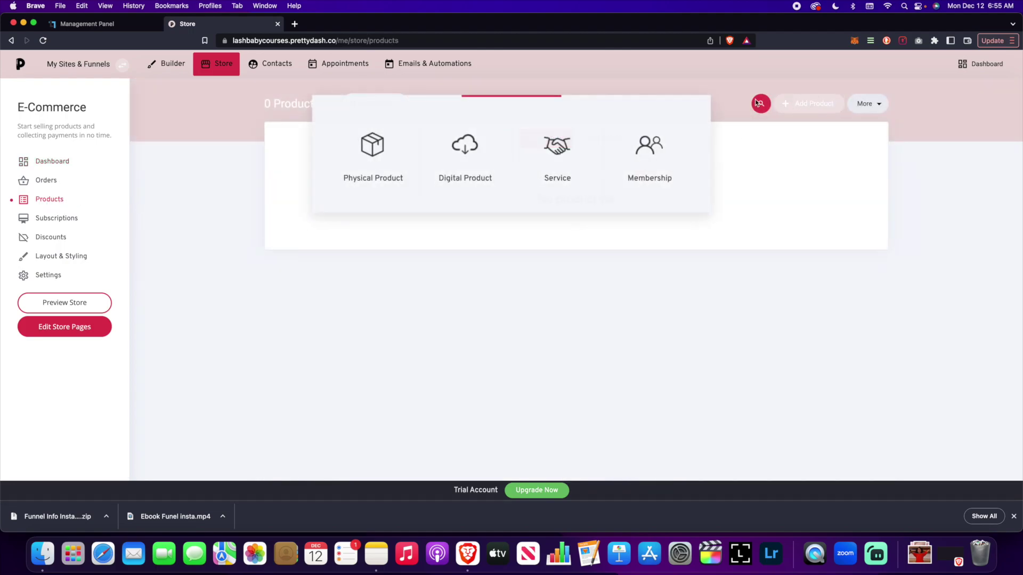
pyautogui.click(643, 170)
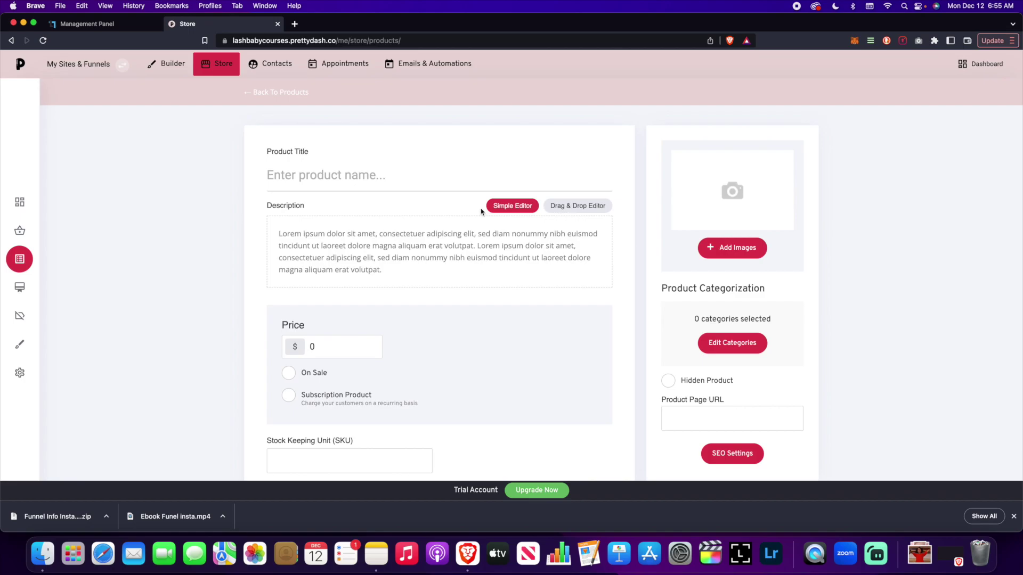
# Step: Examine the membership product form, including its subscription billing options, product type and member group settings
pyautogui.scroll(-2, 412, 64)
pyautogui.scroll(-5, 582, 183)
pyautogui.click(305, 188)
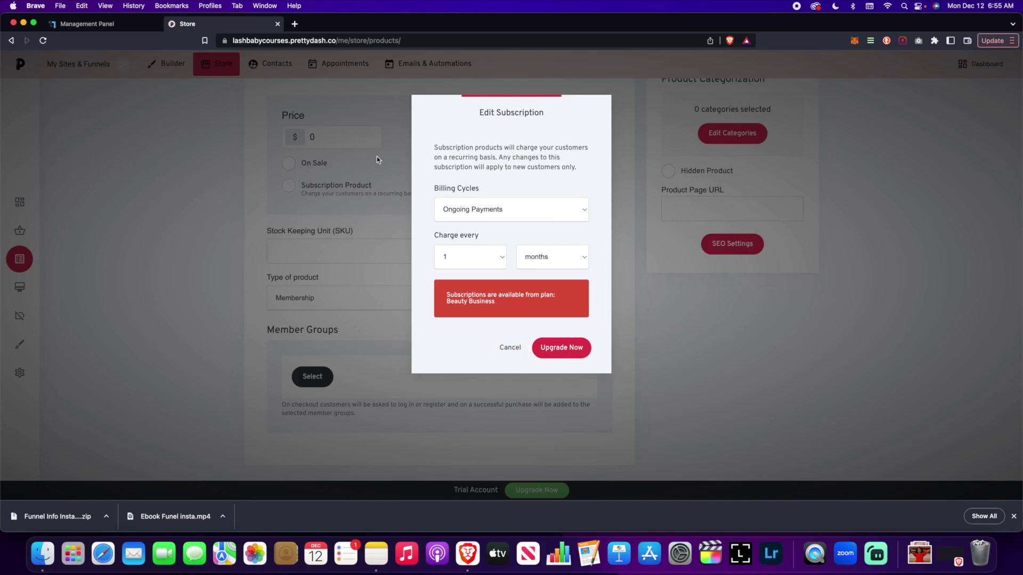
pyautogui.click(510, 347)
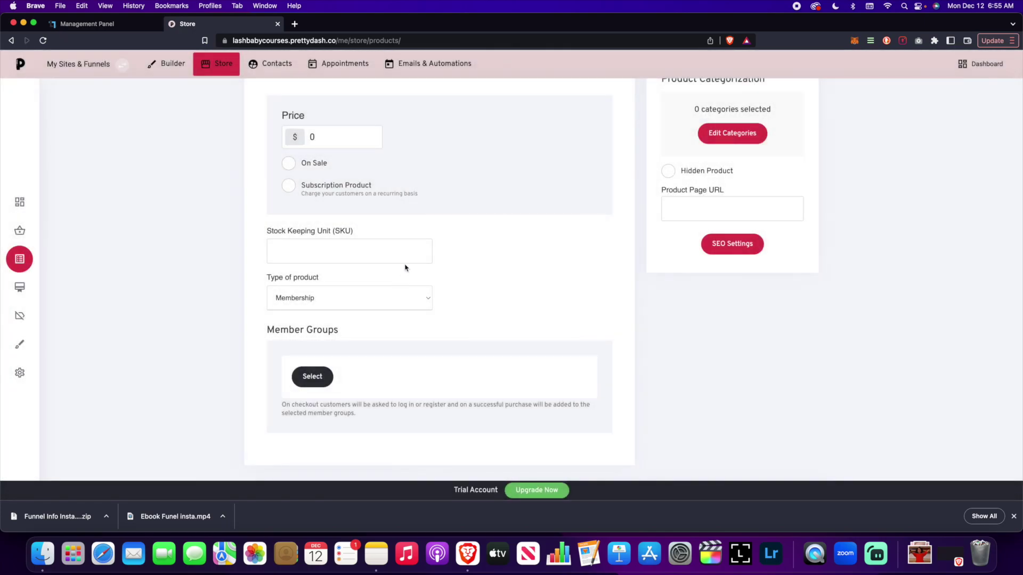
pyautogui.scroll(-4, 280, 303)
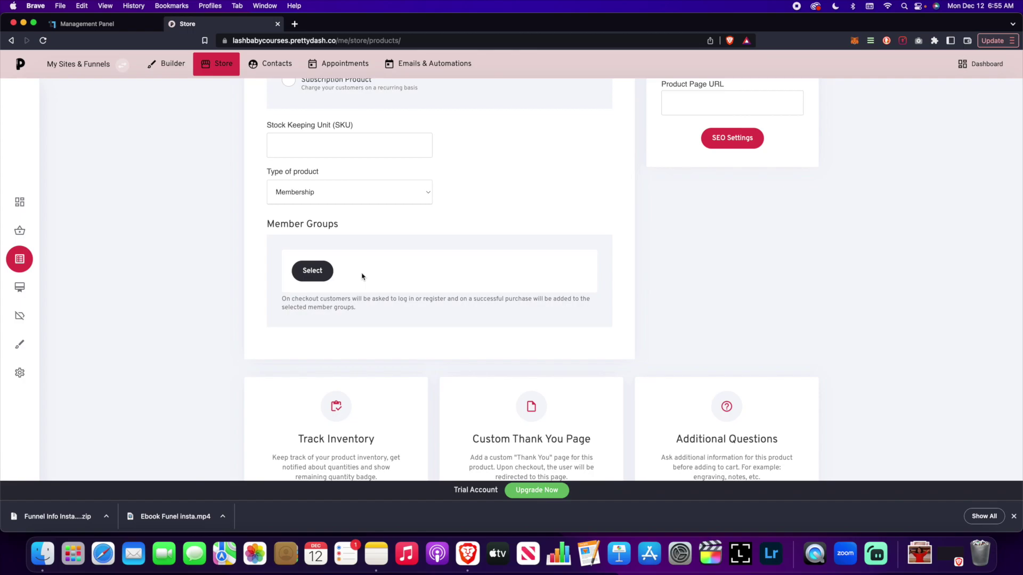
pyautogui.scroll(1, 468, 187)
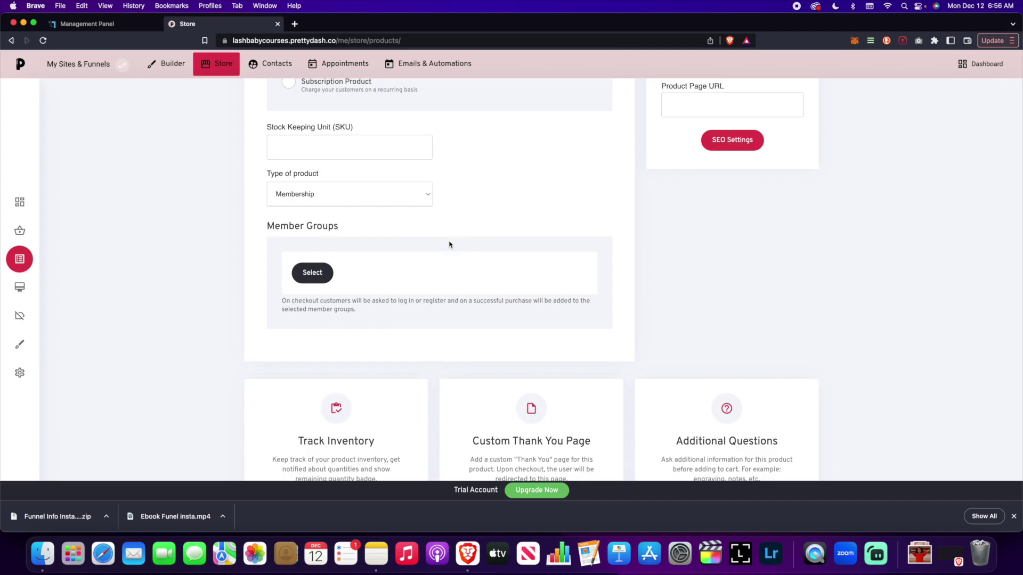
pyautogui.scroll(3, 440, 238)
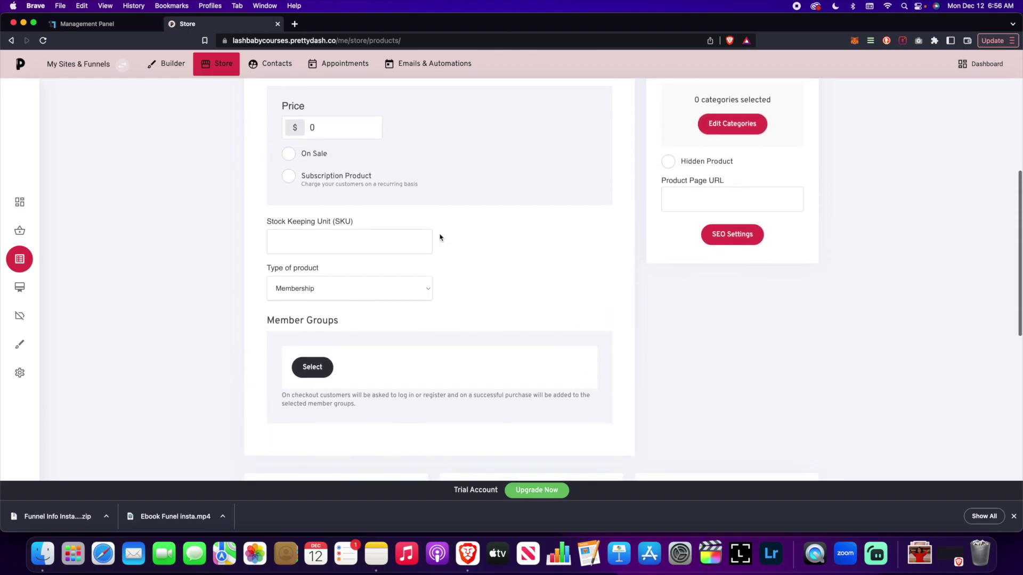
pyautogui.scroll(-2, 440, 238)
pyautogui.scroll(6, 439, 237)
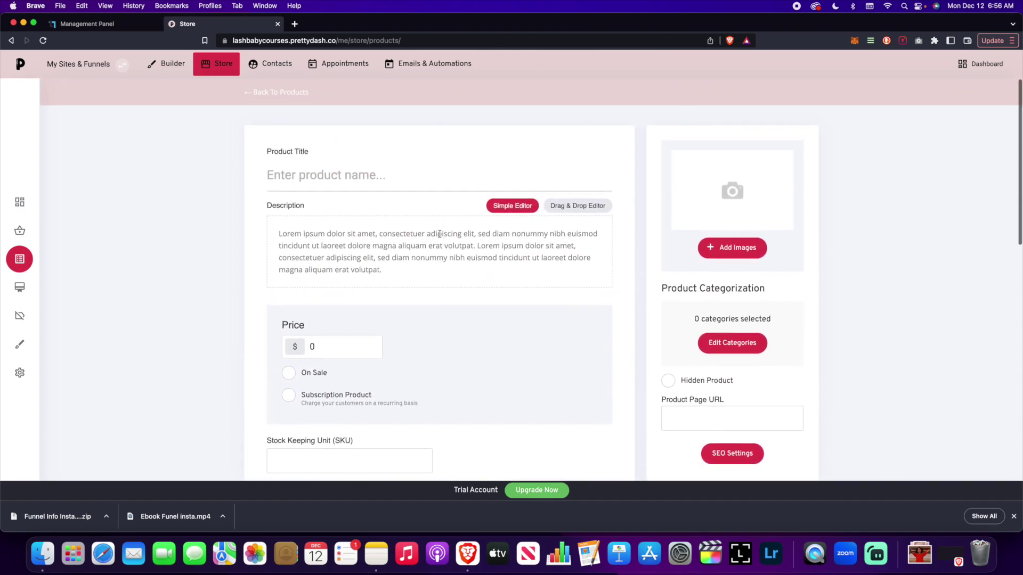
# Step: Assign the Store Purchase member group to the membership product
pyautogui.scroll(-2, 426, 245)
pyautogui.scroll(-2, 415, 251)
pyautogui.scroll(-4, 416, 251)
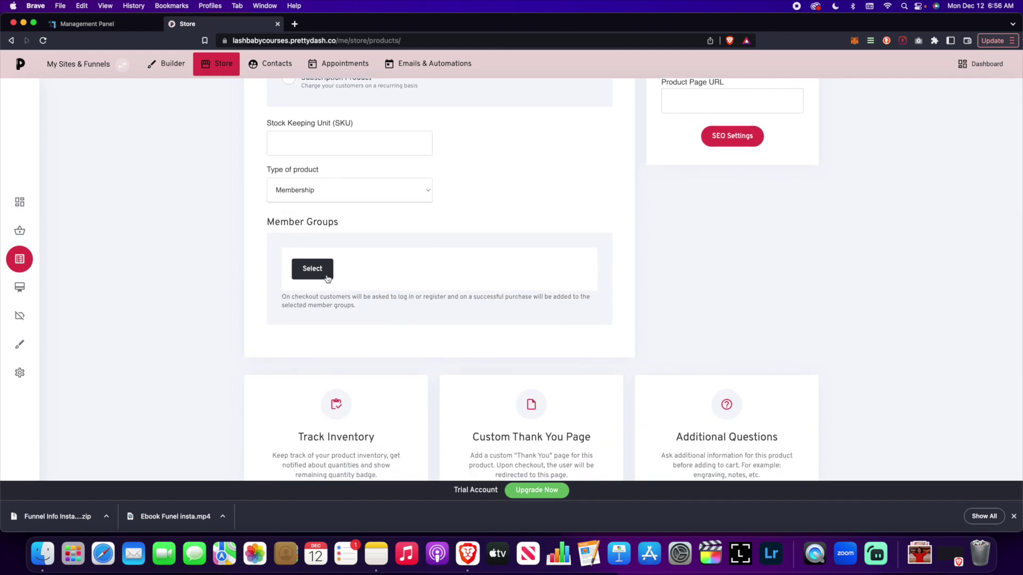
pyautogui.click(320, 271)
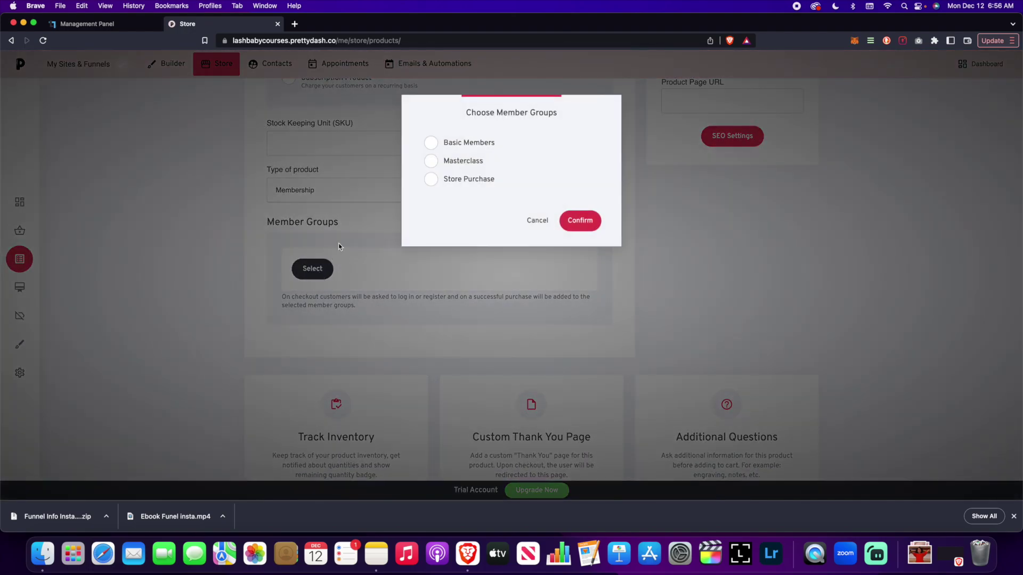
pyautogui.click(432, 179)
pyautogui.click(569, 218)
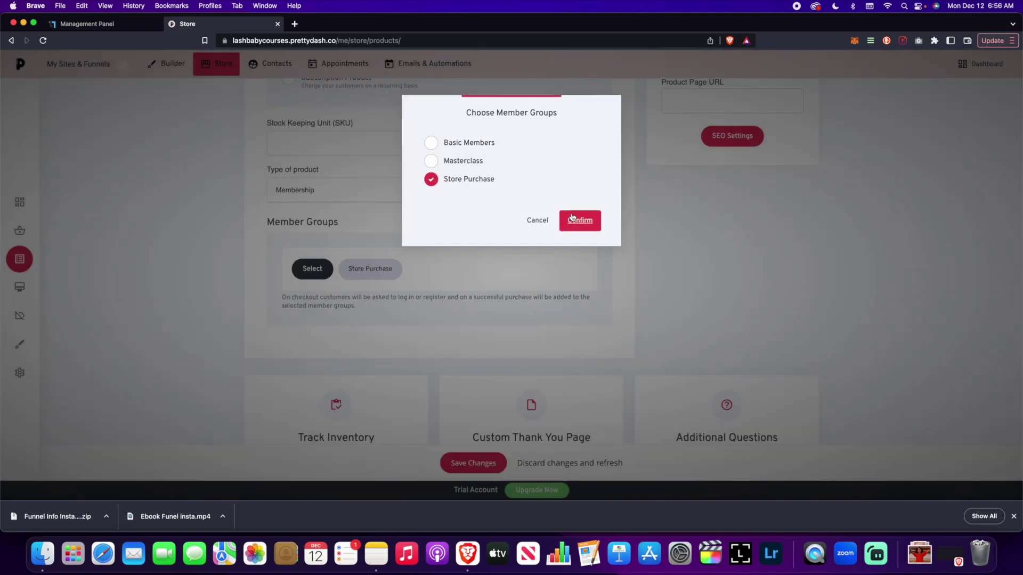
# Step: Title the membership product "Test Product" and save it
pyautogui.scroll(-3, 392, 265)
pyautogui.scroll(-2, 393, 265)
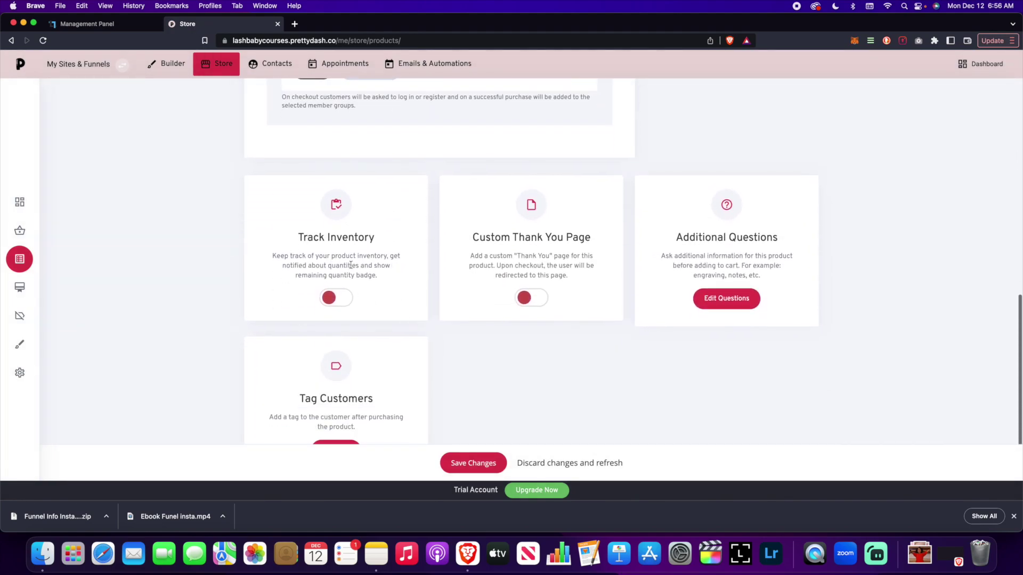
pyautogui.scroll(-1, 555, 219)
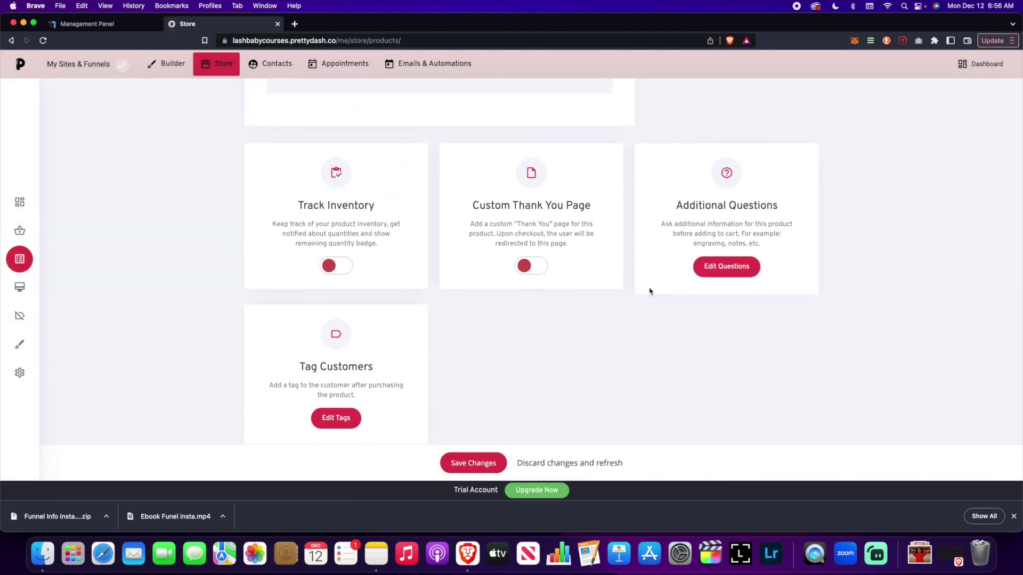
pyautogui.scroll(10, 362, 337)
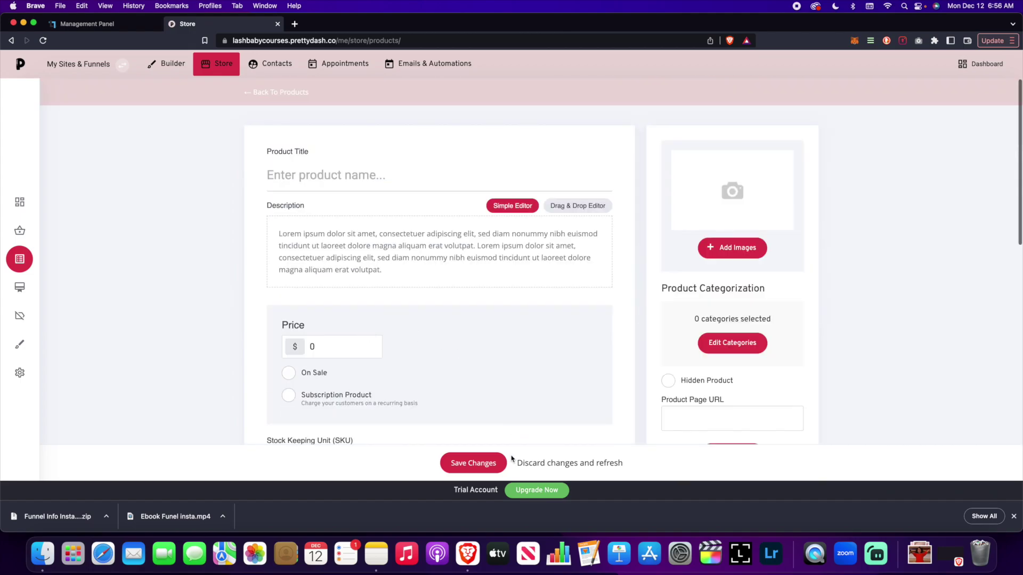
pyautogui.click(486, 464)
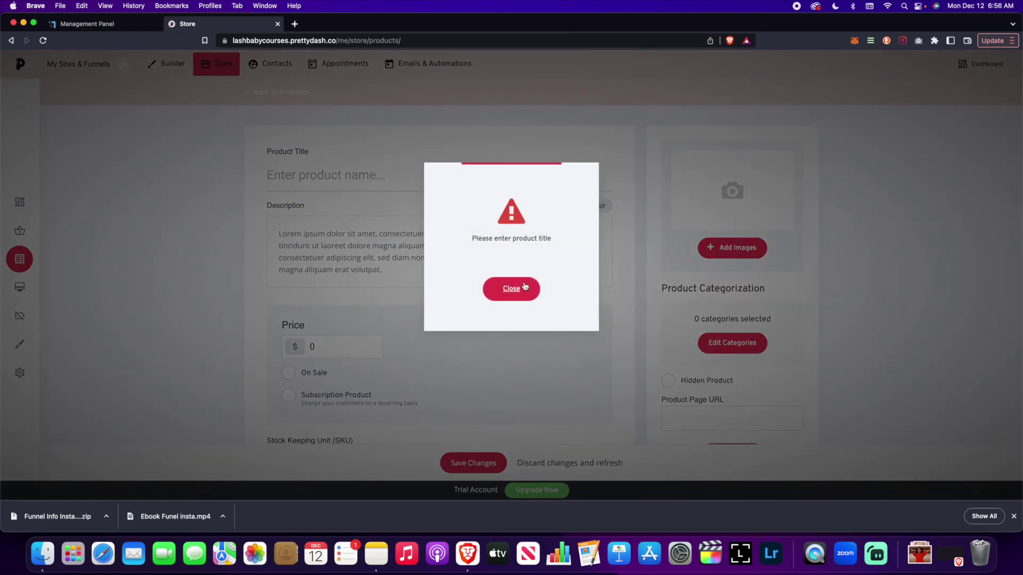
pyautogui.click(524, 285)
pyautogui.write('T')
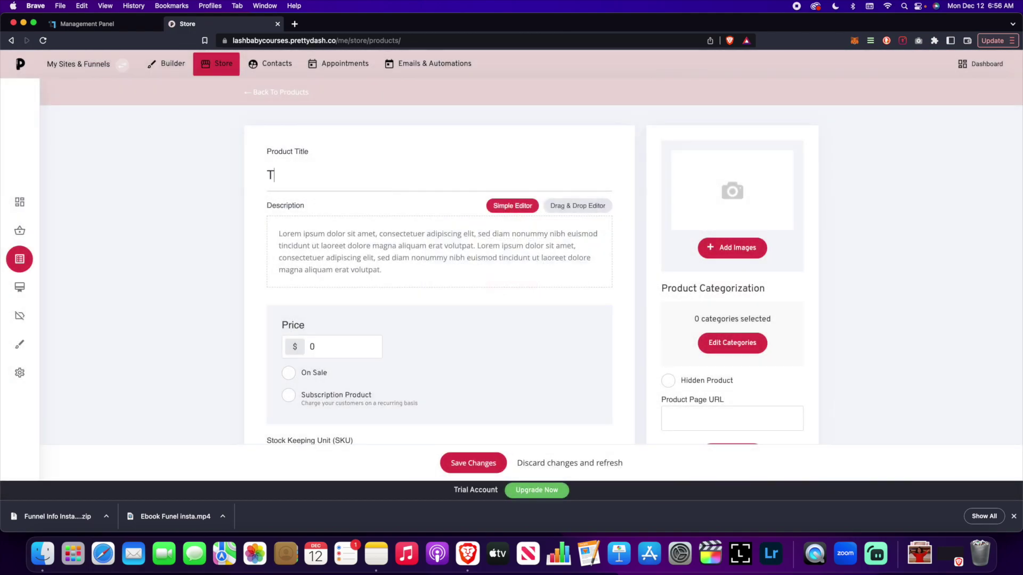
pyautogui.write('est Product')
pyautogui.scroll(-2, 486, 313)
pyautogui.click(486, 463)
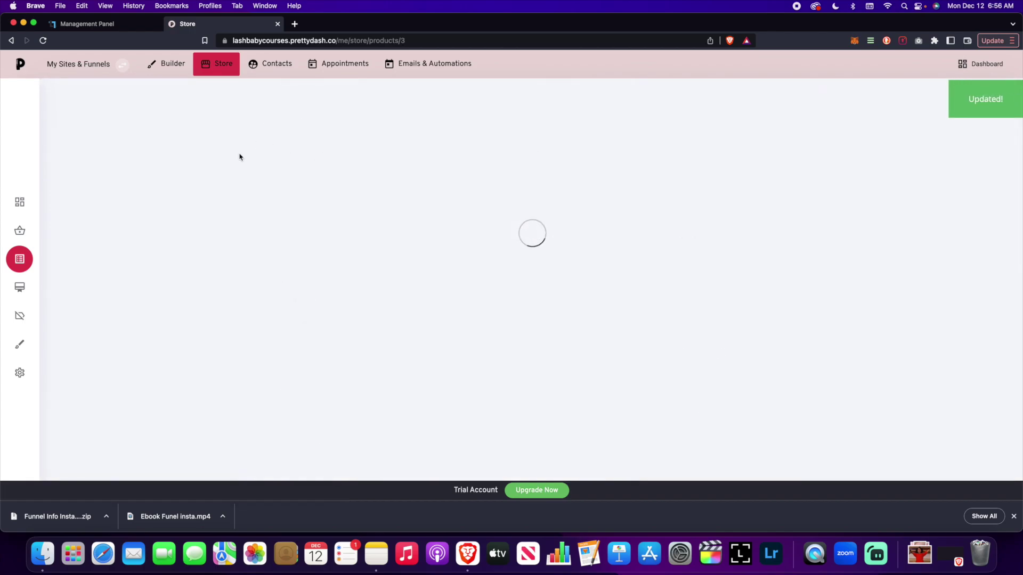
# Step: Add an empty public page named "Sign up form" to the website in the builder
pyautogui.click(170, 70)
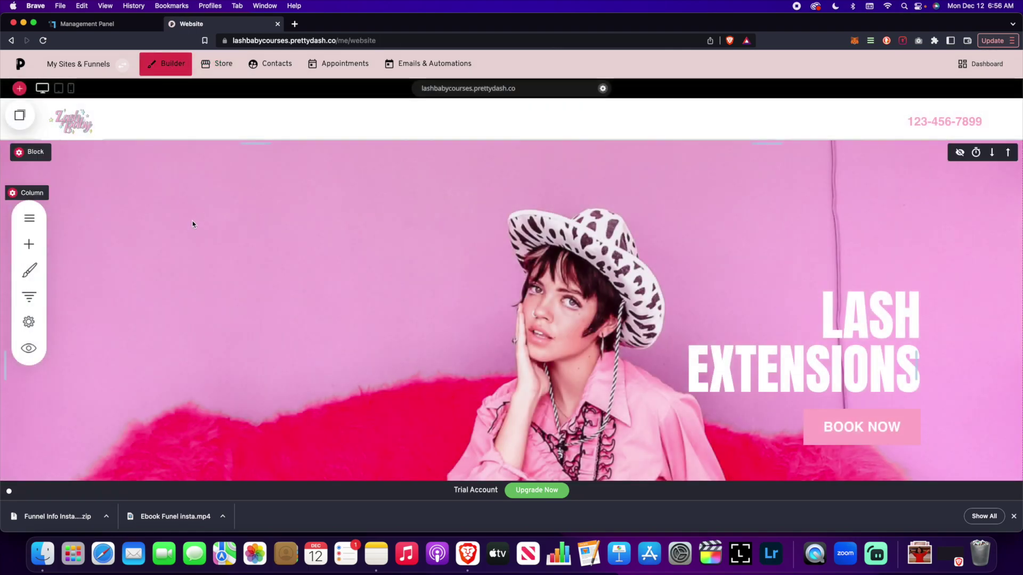
pyautogui.click(29, 220)
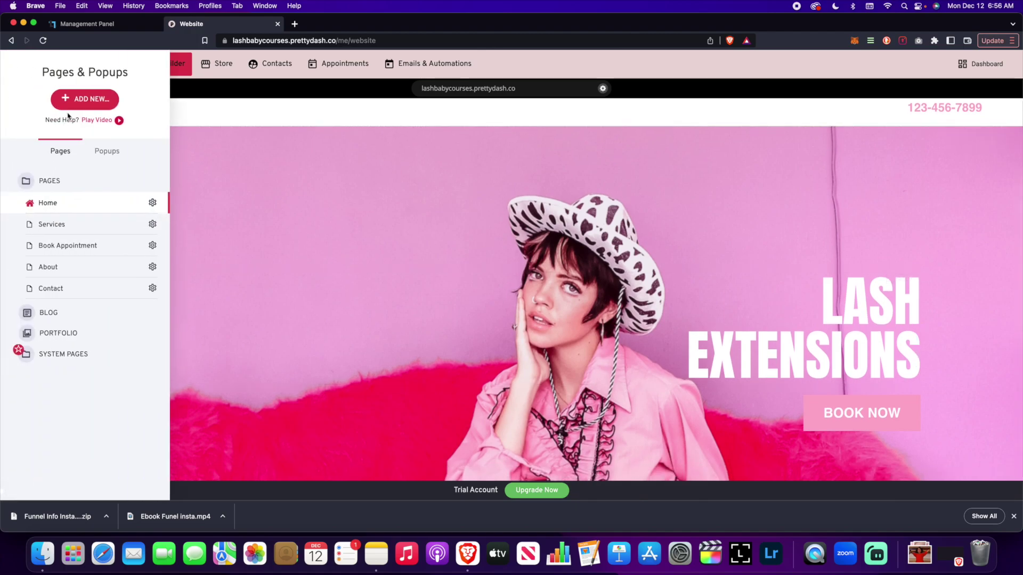
pyautogui.click(71, 105)
pyautogui.click(243, 198)
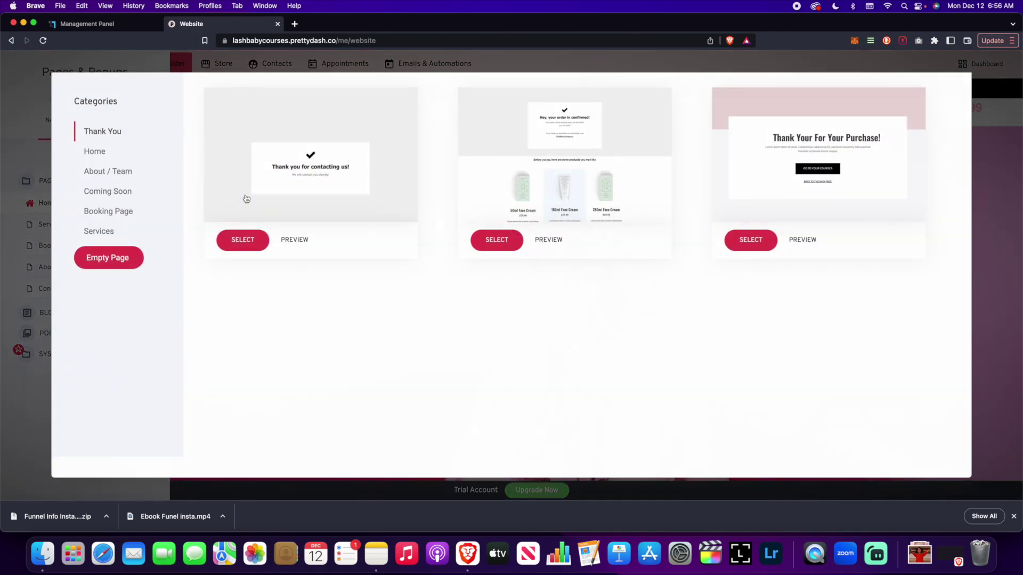
pyautogui.click(132, 263)
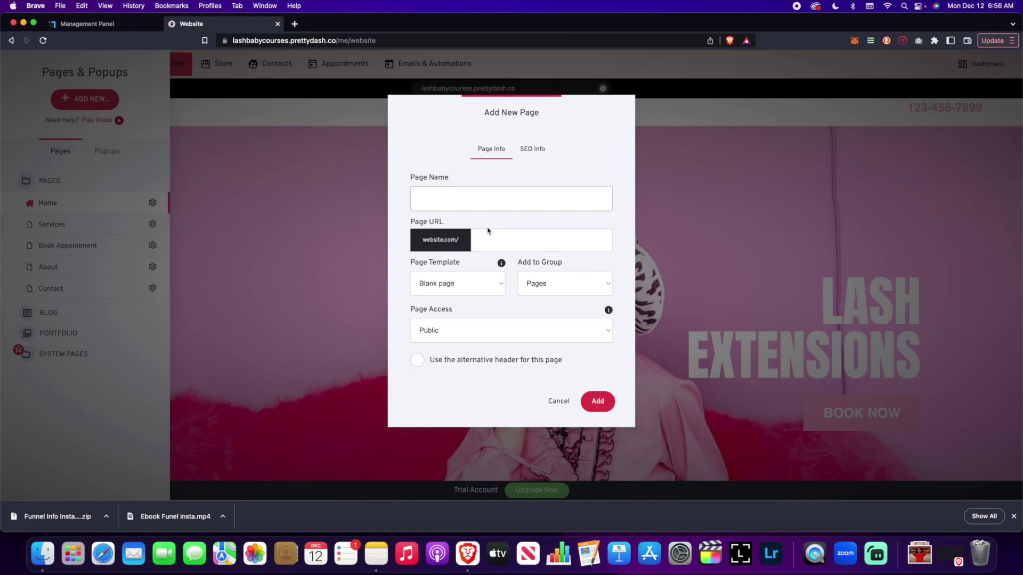
pyautogui.write('Sign up form')
pyautogui.click(603, 403)
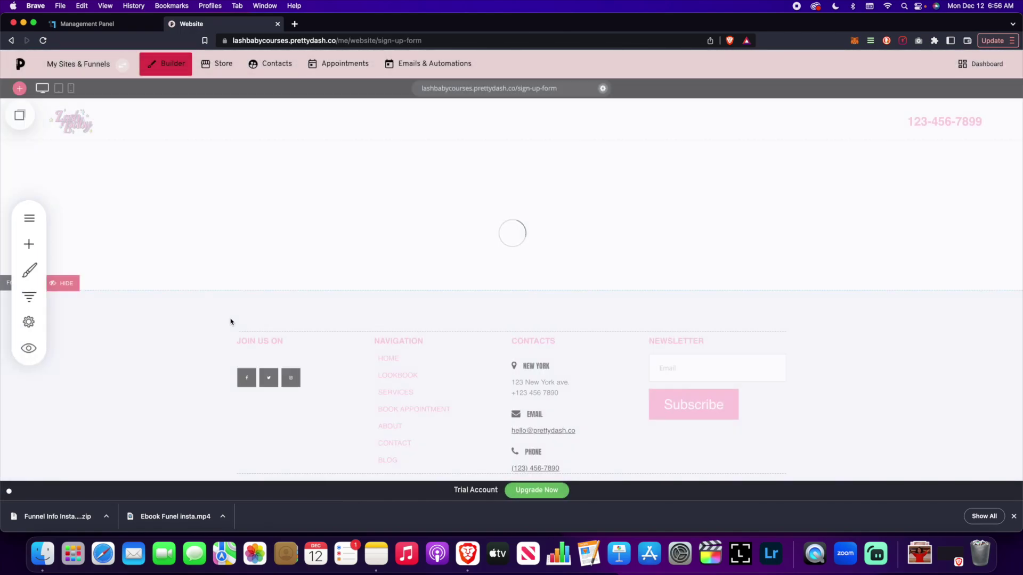
# Step: Add a Member Login / Registration widget to the empty area of the Sign up form page
pyautogui.click(30, 245)
pyautogui.click(206, 235)
pyautogui.click(29, 244)
pyautogui.scroll(-5, 130, 277)
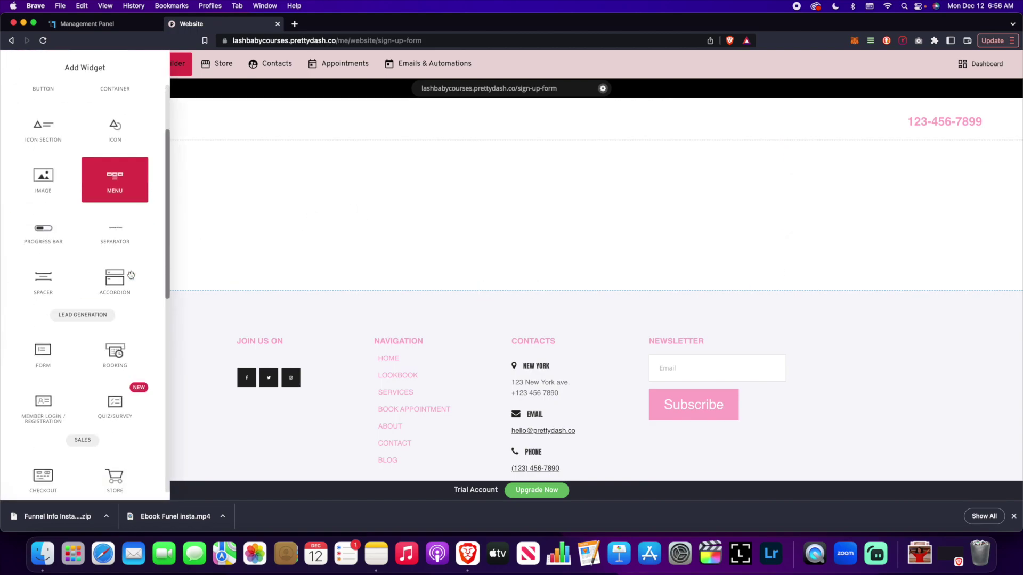
pyautogui.scroll(-5, 132, 278)
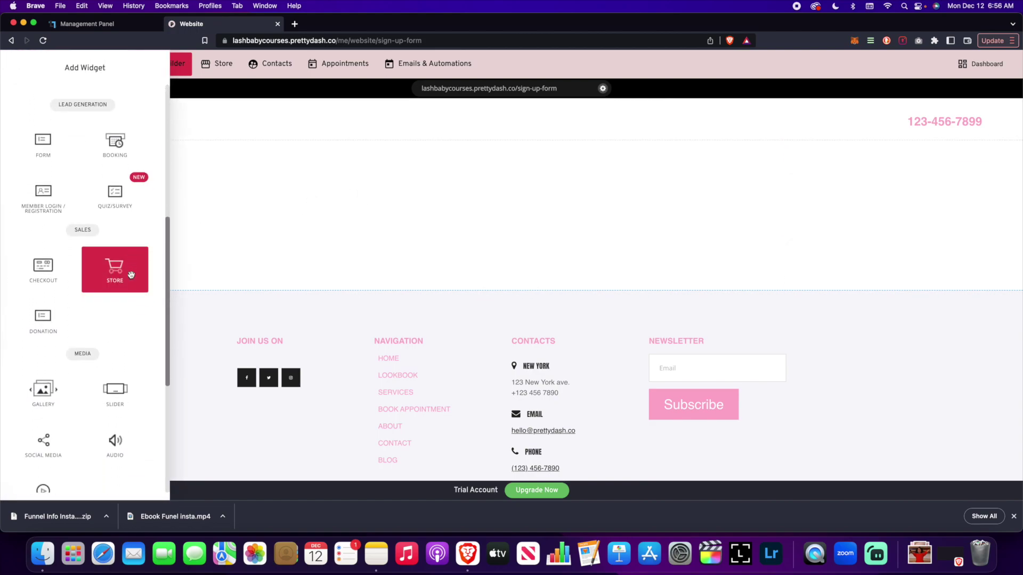
pyautogui.scroll(-2, 131, 277)
pyautogui.scroll(4, 130, 275)
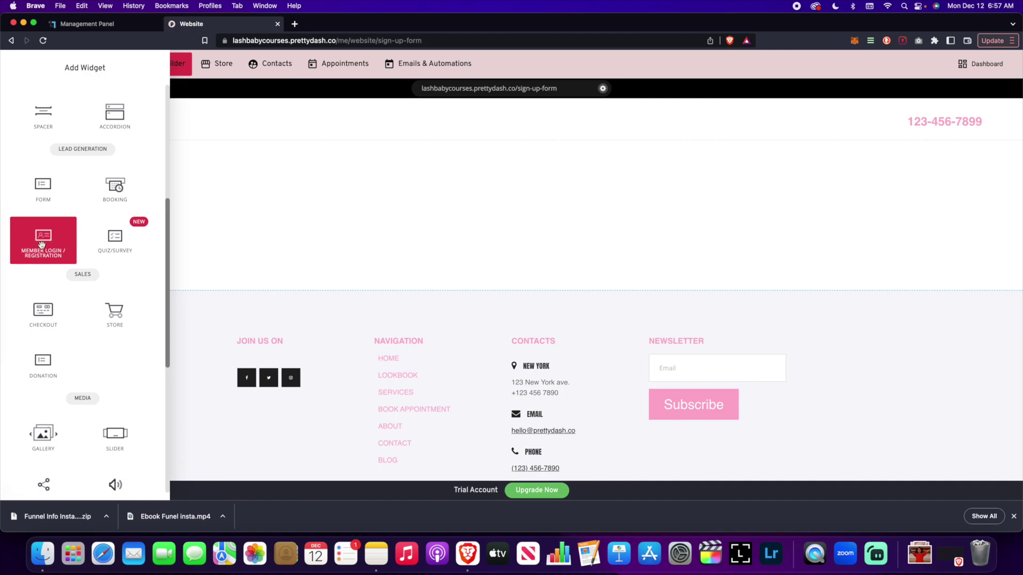
pyautogui.moveTo(44, 236); pyautogui.dragTo(509, 279)
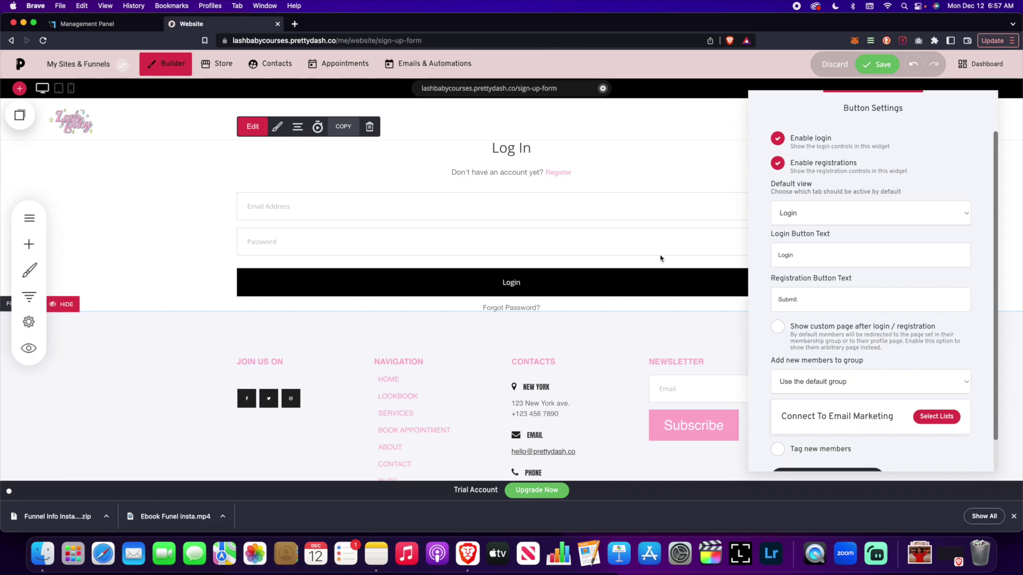
# Step: Review the member widget's settings and disable its login option, keeping only registrations enabled
pyautogui.scroll(-2, 877, 273)
pyautogui.scroll(2, 877, 274)
pyautogui.scroll(-1, 877, 273)
pyautogui.scroll(1, 877, 273)
pyautogui.click(778, 139)
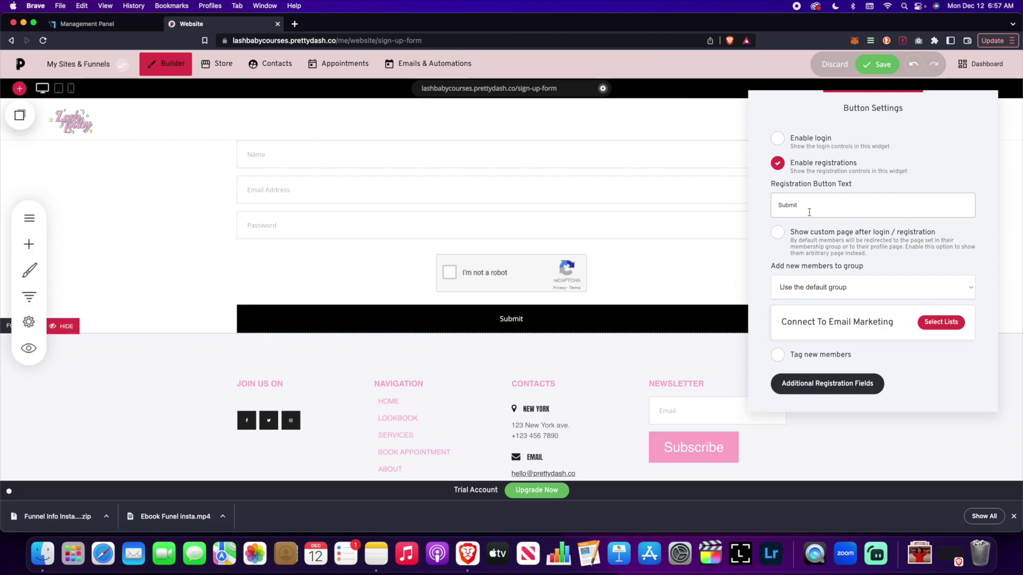
# Step: Set the registration widget to add new members to the Masterclass group
pyautogui.click(829, 248)
pyautogui.click(847, 288)
pyautogui.click(839, 316)
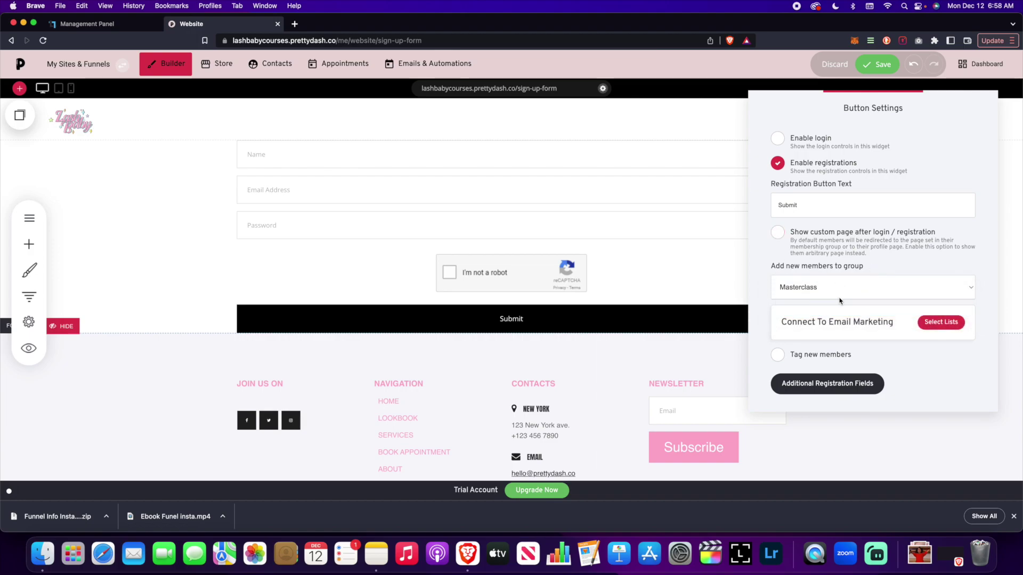
# Step: View the widget's email marketing lists without choosing one, close the widget settings and save the sign-up page
pyautogui.click(944, 331)
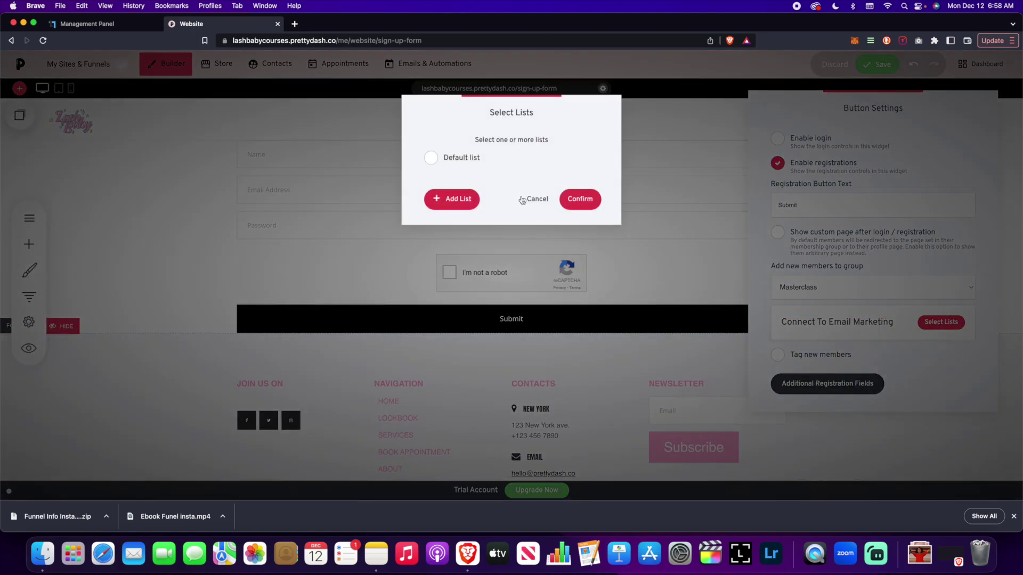
pyautogui.click(538, 200)
pyautogui.click(811, 359)
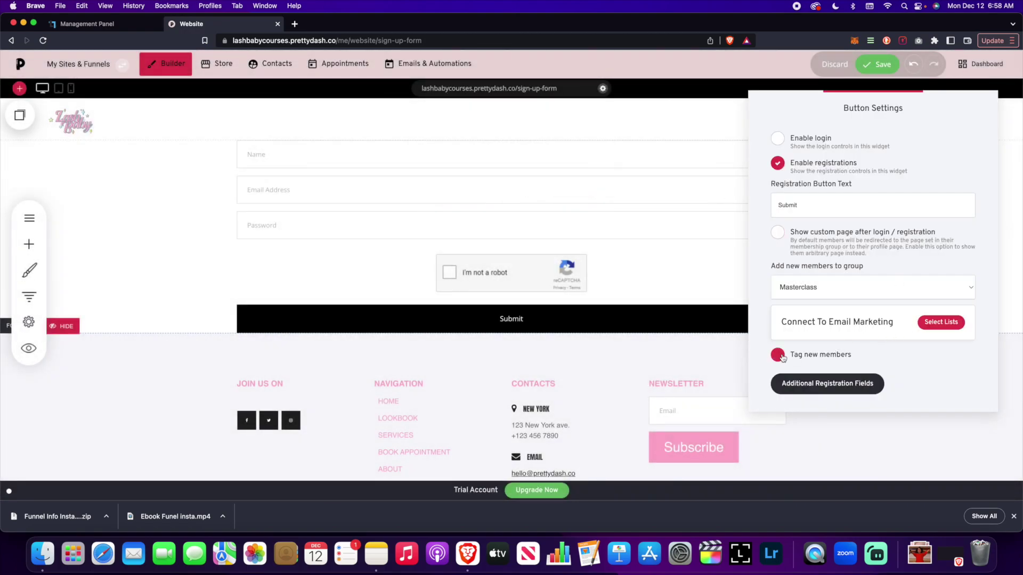
pyautogui.click(733, 345)
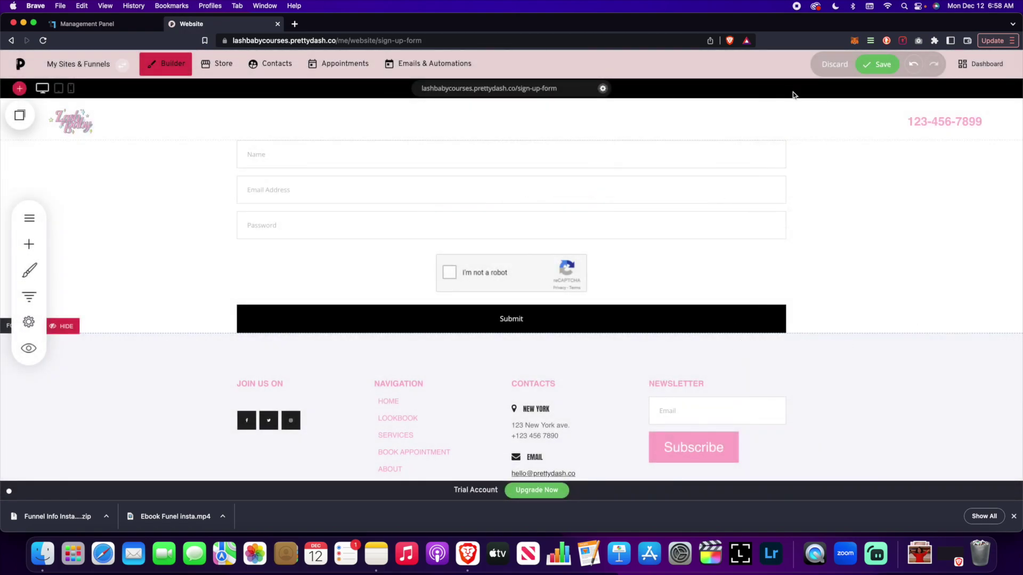
pyautogui.click(878, 64)
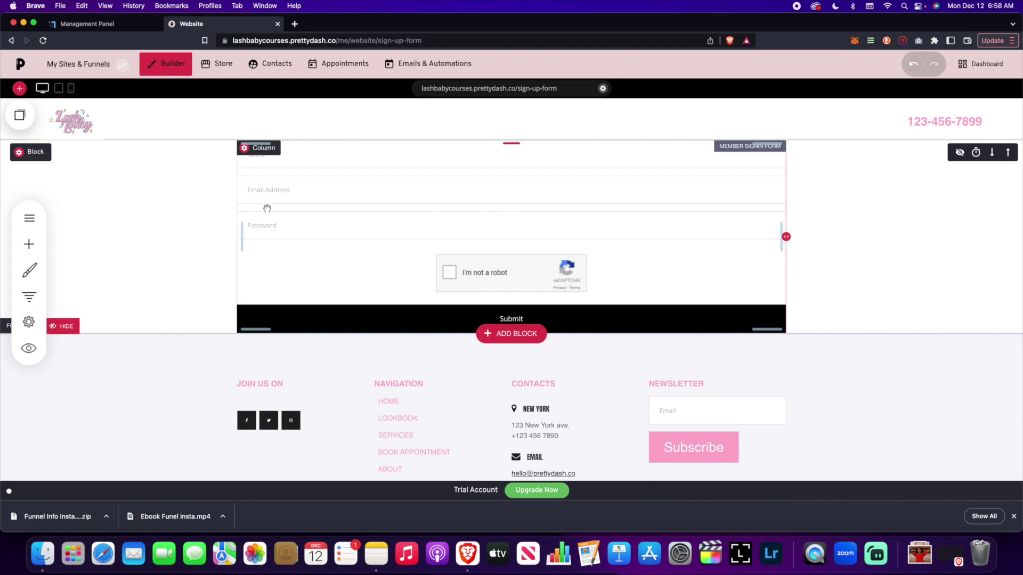
# Step: Open the Services page's settings and set its page access to Members Only
pyautogui.click(29, 221)
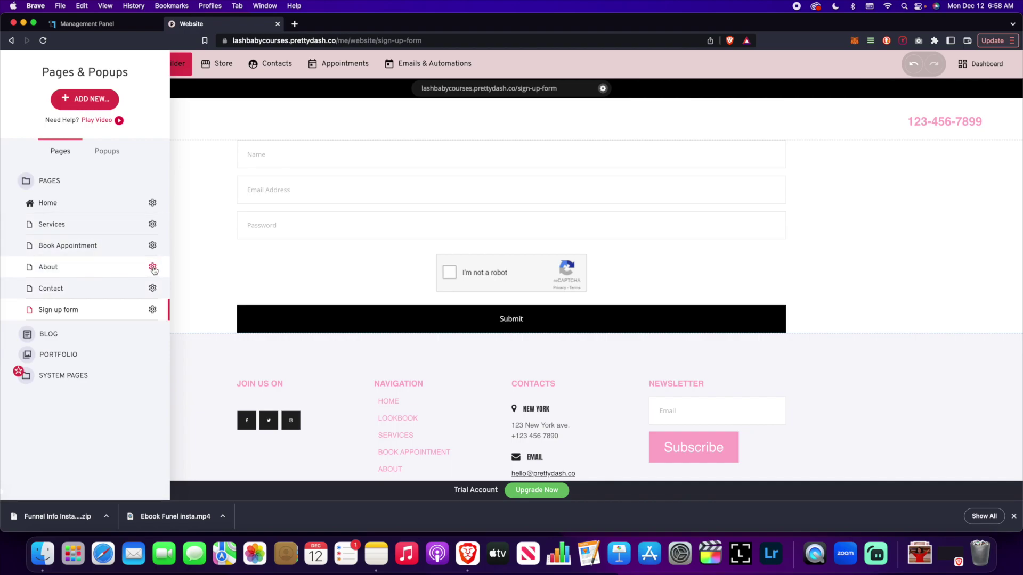
pyautogui.click(153, 224)
pyautogui.click(133, 142)
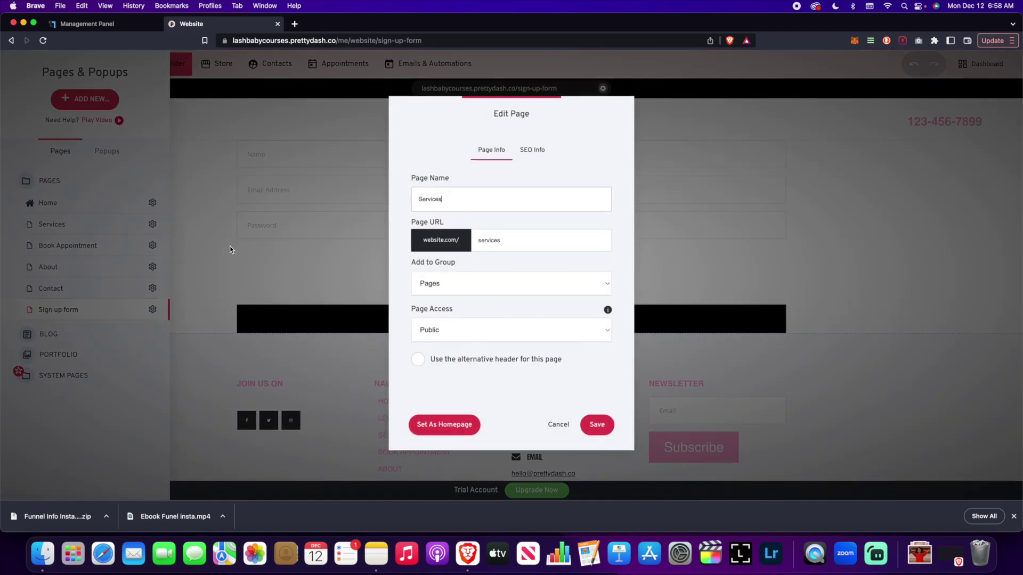
pyautogui.moveTo(506, 110); pyautogui.dragTo(536, 92)
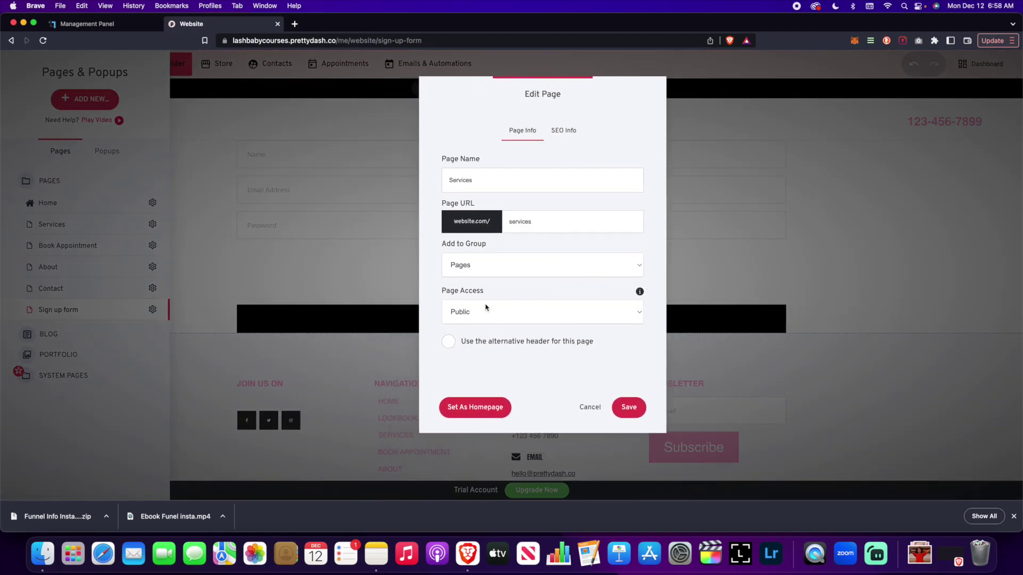
pyautogui.click(531, 312)
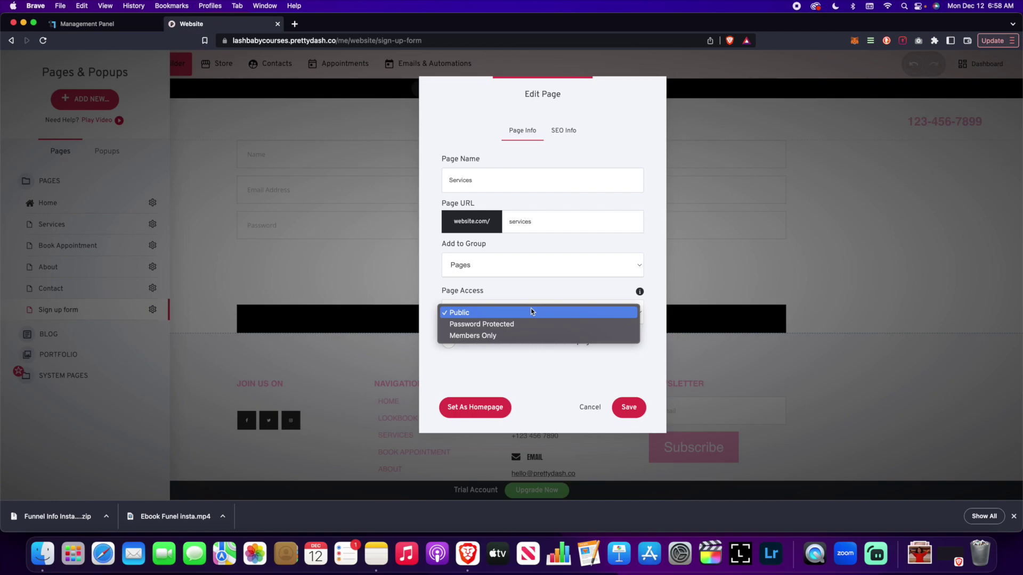
pyautogui.click(490, 336)
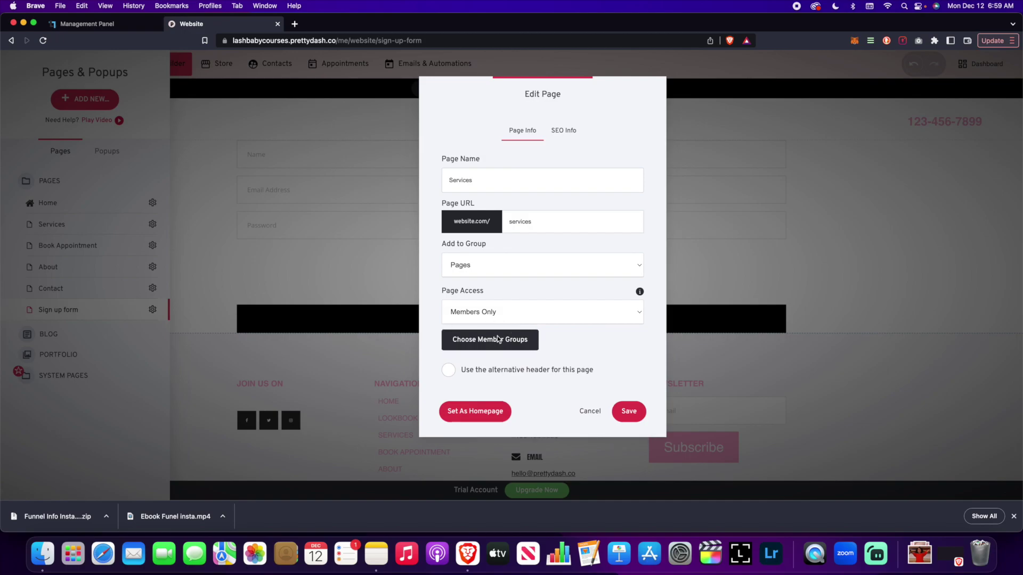
# Step: Choose a member group allowed to access the Services page and save the page settings
pyautogui.click(490, 340)
pyautogui.click(432, 203)
pyautogui.click(584, 245)
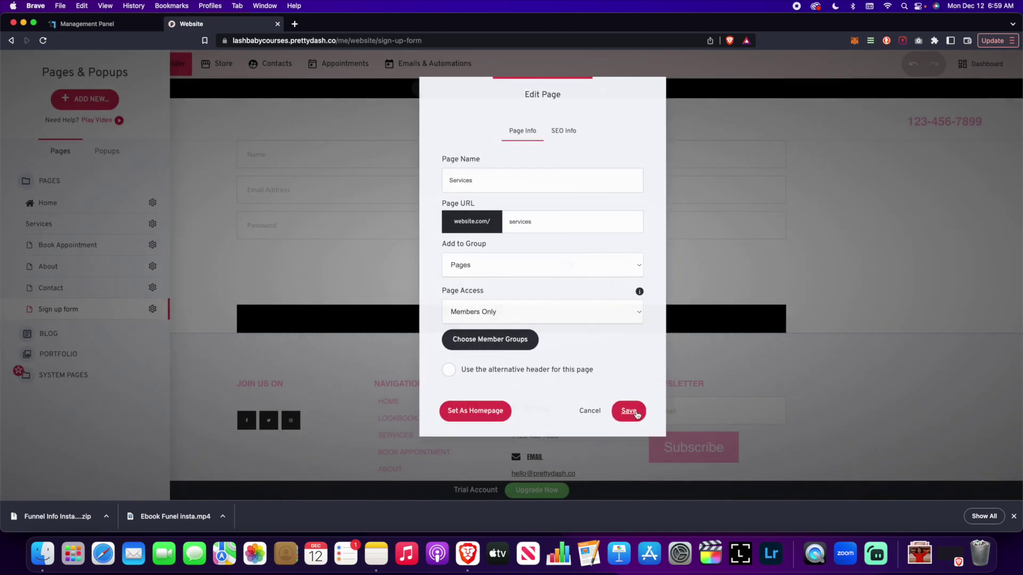
pyautogui.click(636, 414)
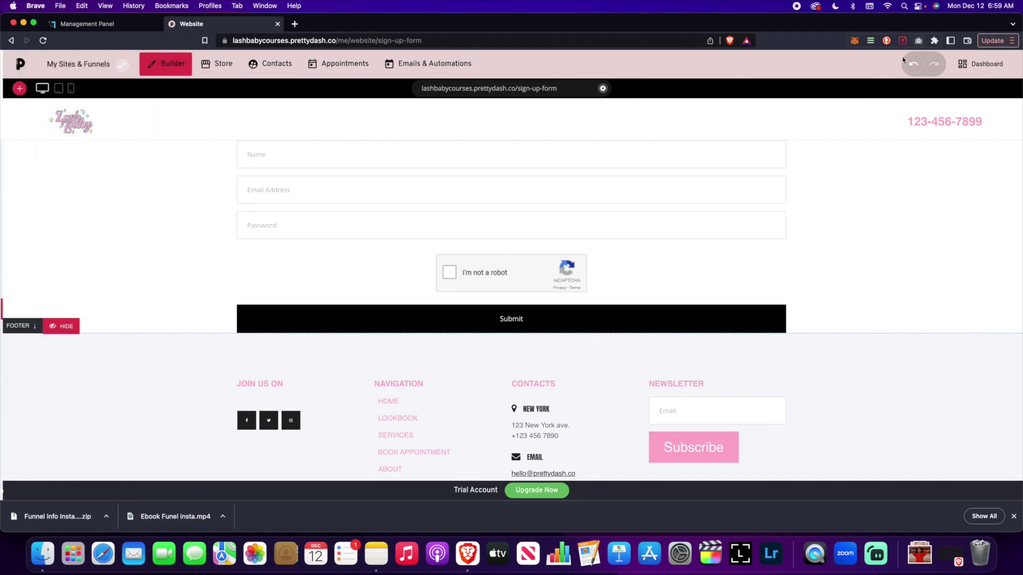
# Step: Open the Services page and preview it to check the members-only restriction, closing the preview when finished
pyautogui.click(30, 218)
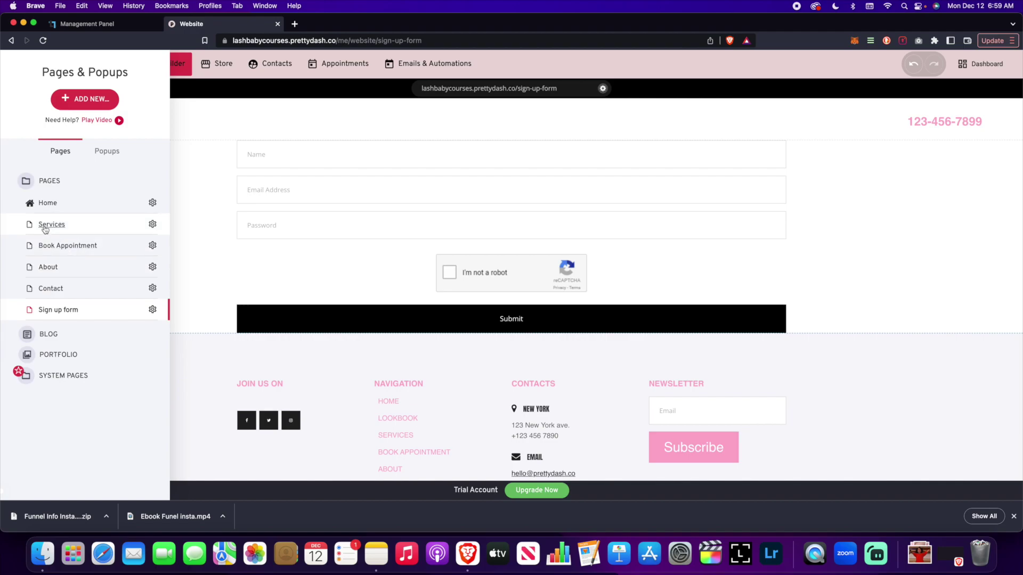
pyautogui.click(130, 228)
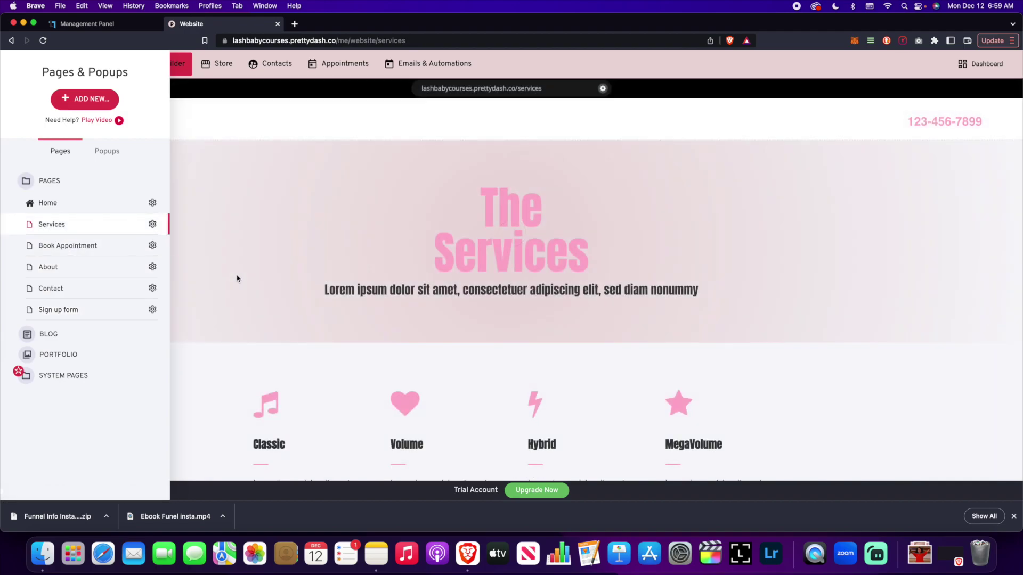
pyautogui.click(29, 348)
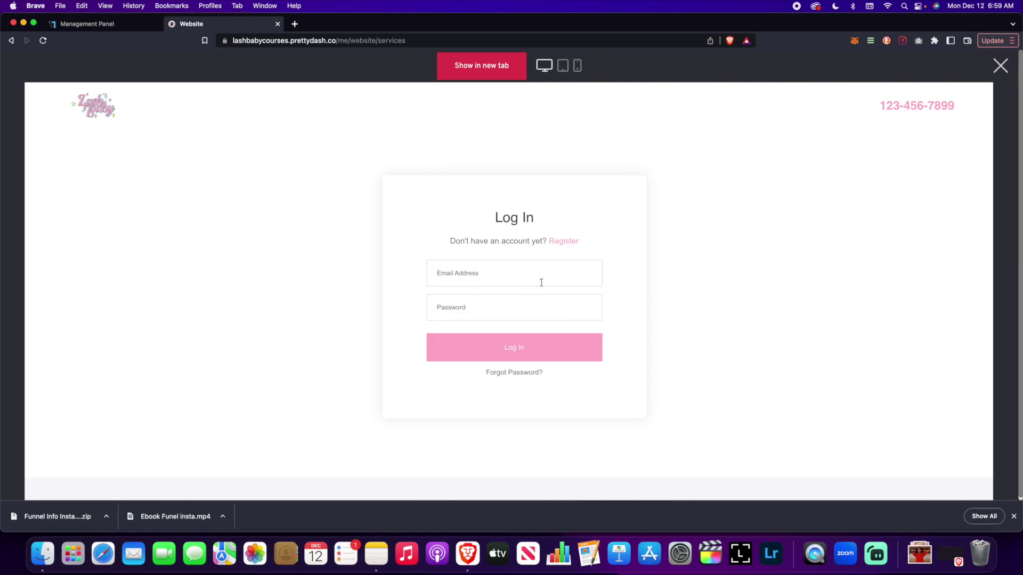
pyautogui.click(1001, 79)
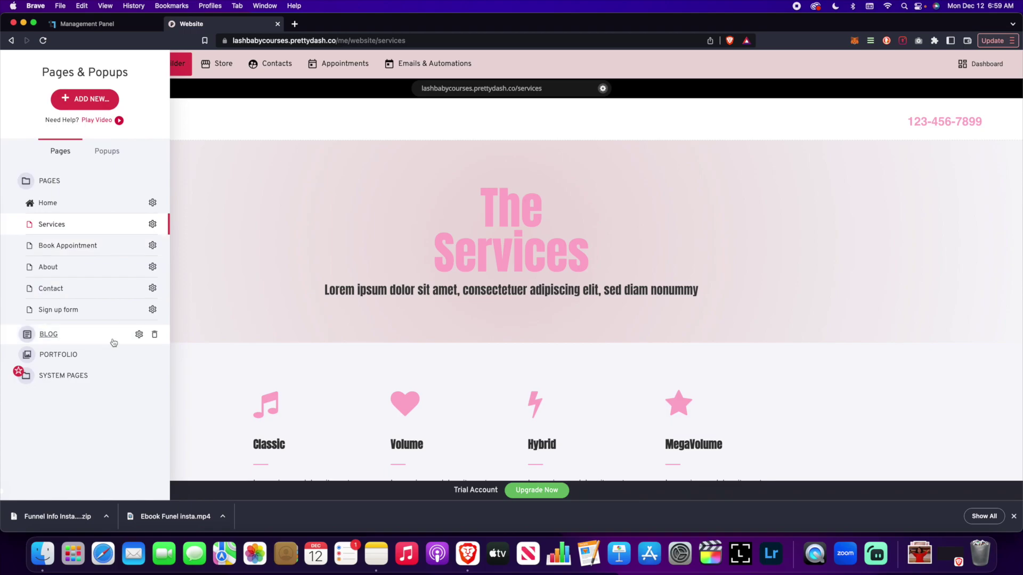
# Step: Examine the page access options of the Blog and Portfolio pages without changing them, and close the page list
pyautogui.click(139, 335)
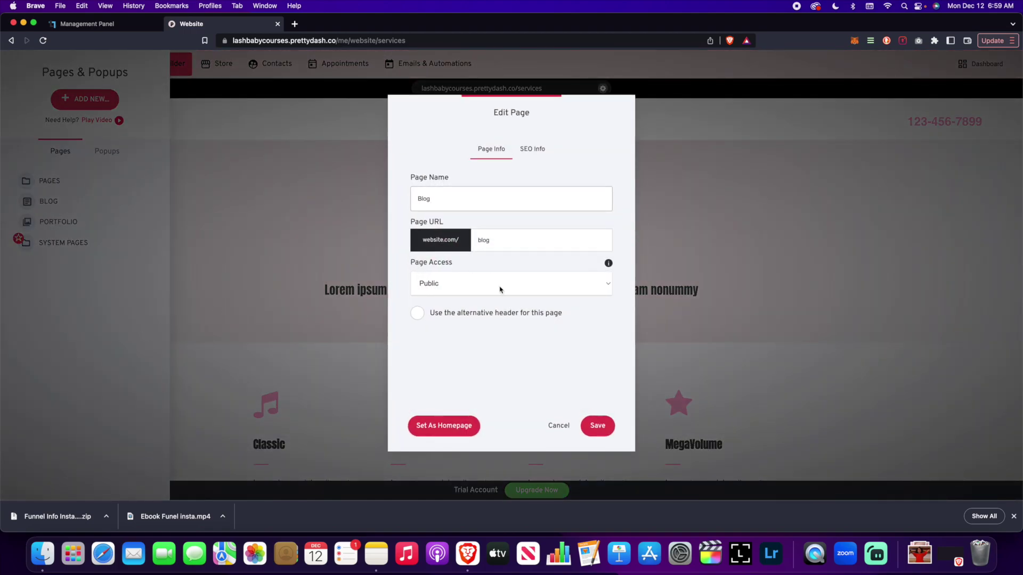
pyautogui.click(500, 289)
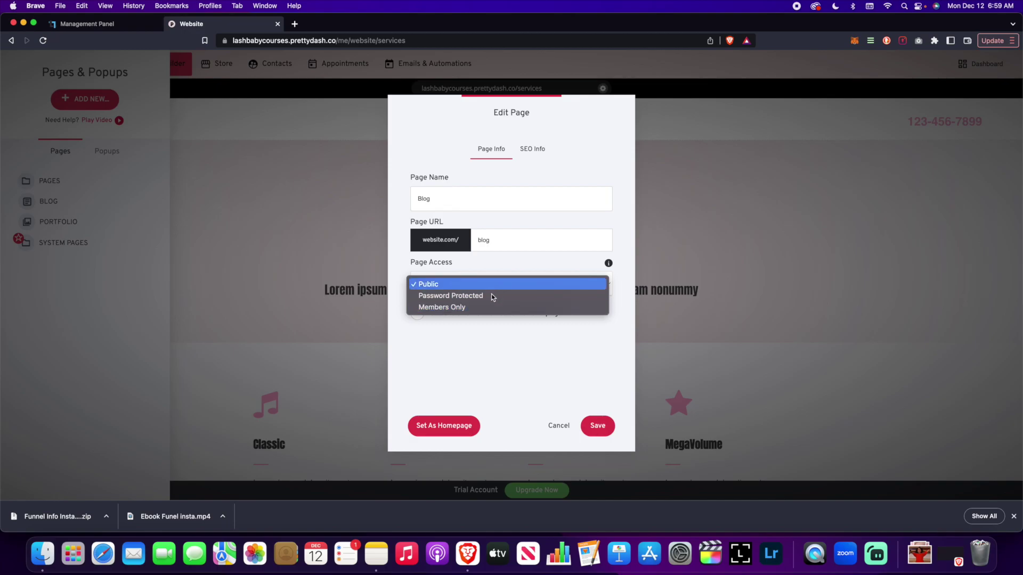
pyautogui.click(541, 406)
pyautogui.click(559, 426)
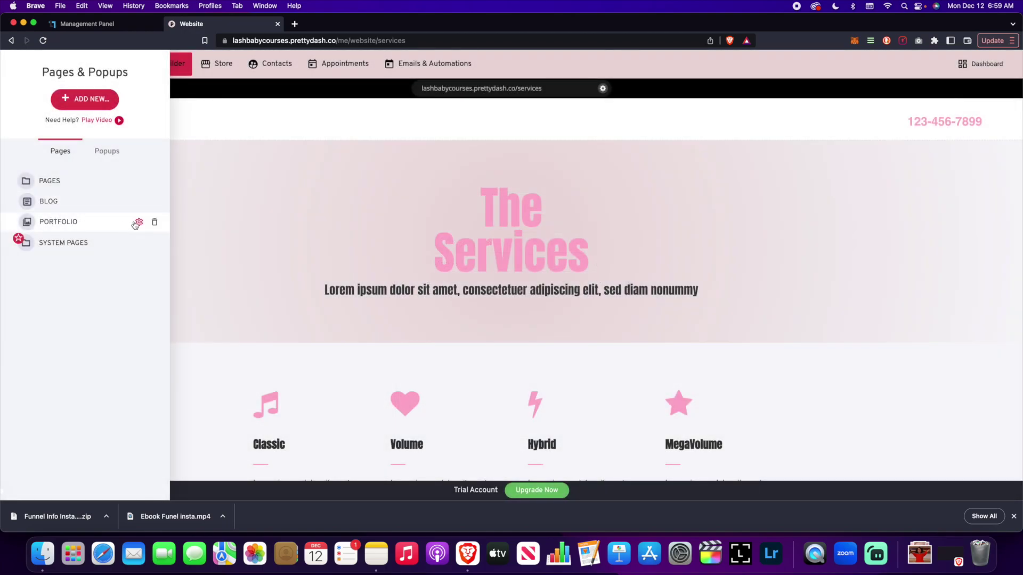
pyautogui.click(135, 223)
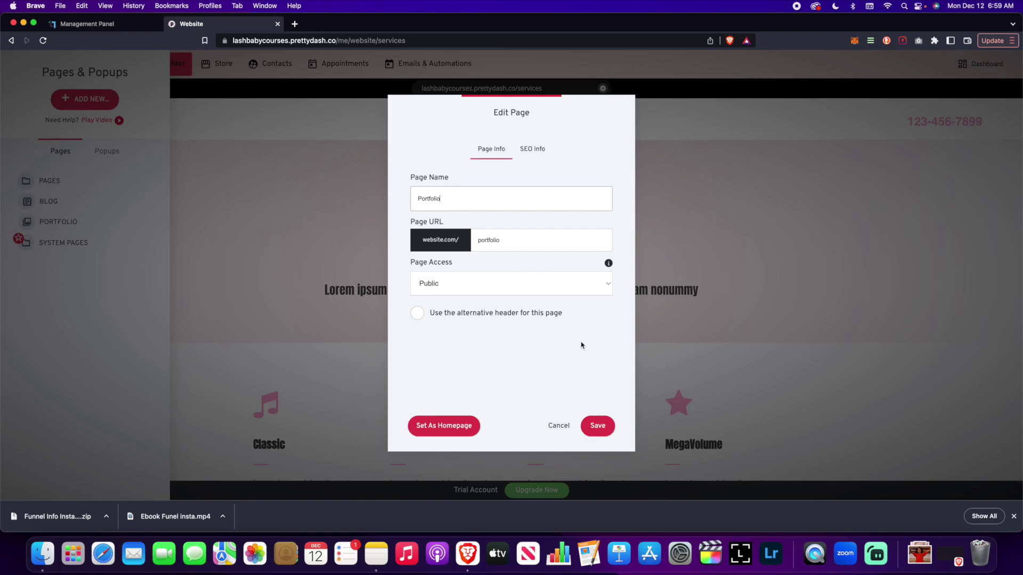
pyautogui.click(558, 426)
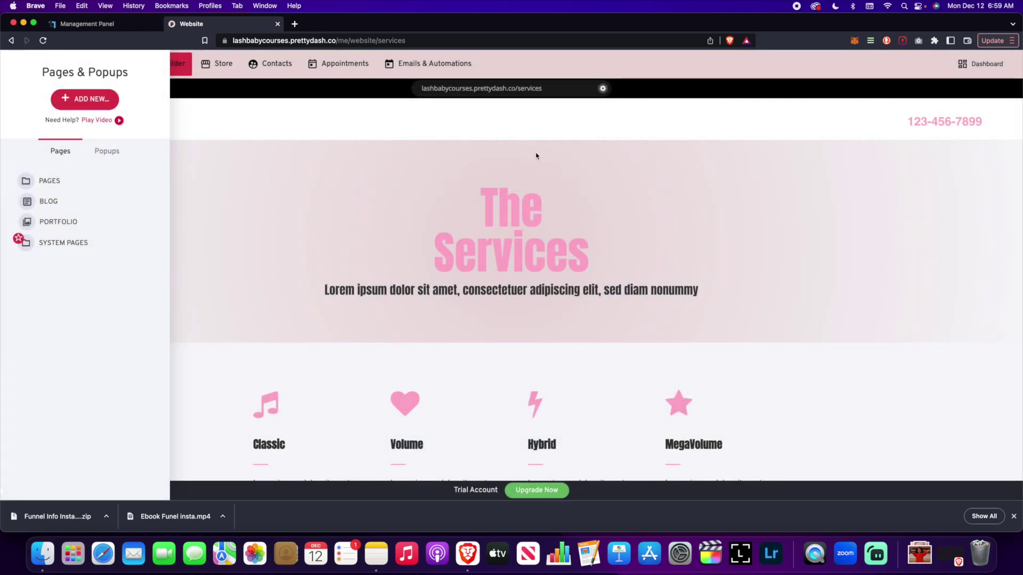
pyautogui.click(277, 138)
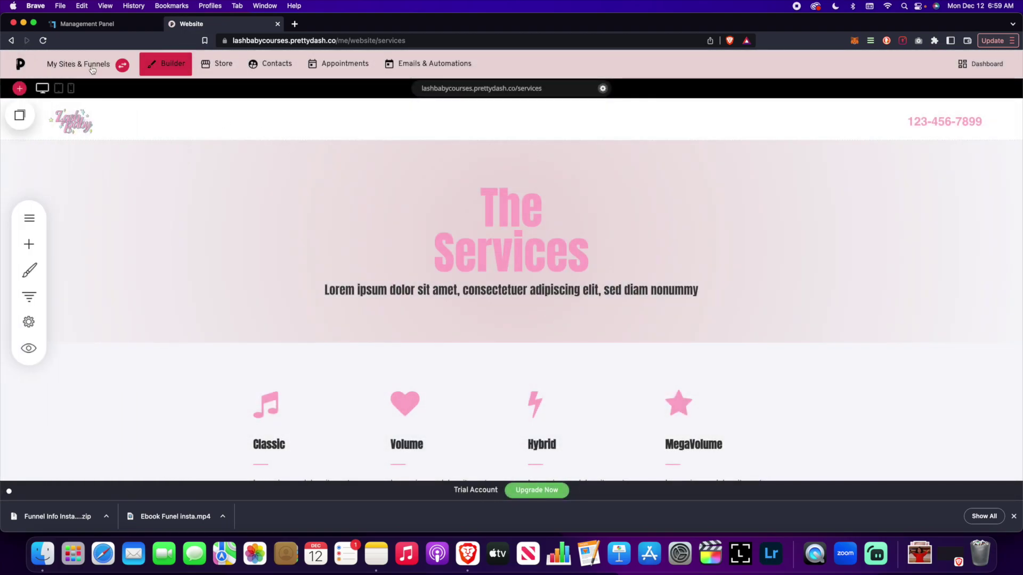
# Step: Switch to the Course Dashboard funnel, dismiss its introduction video and look through the funnel's steps
pyautogui.click(80, 63)
pyautogui.click(176, 200)
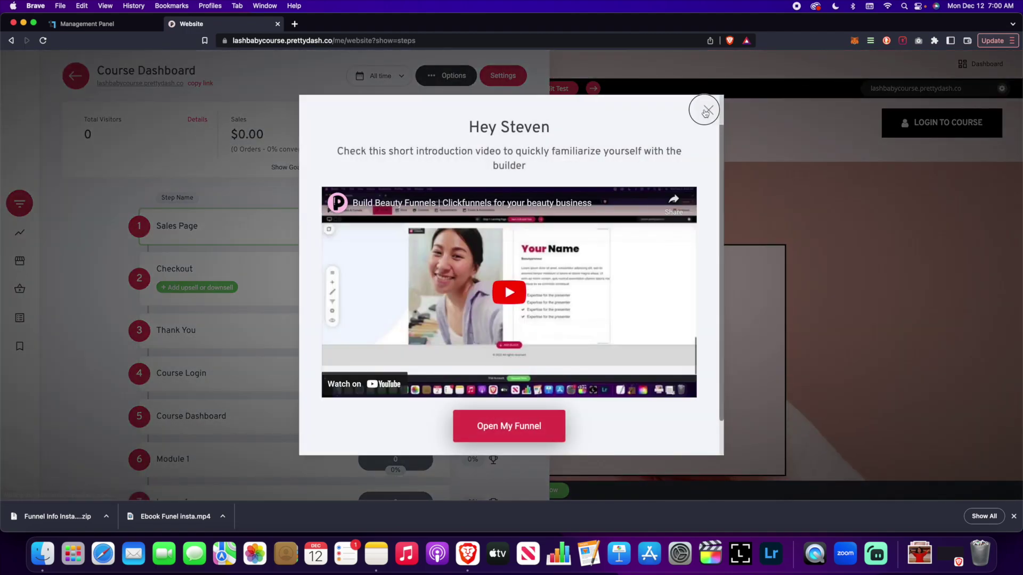
pyautogui.click(701, 112)
pyautogui.scroll(-5, 242, 319)
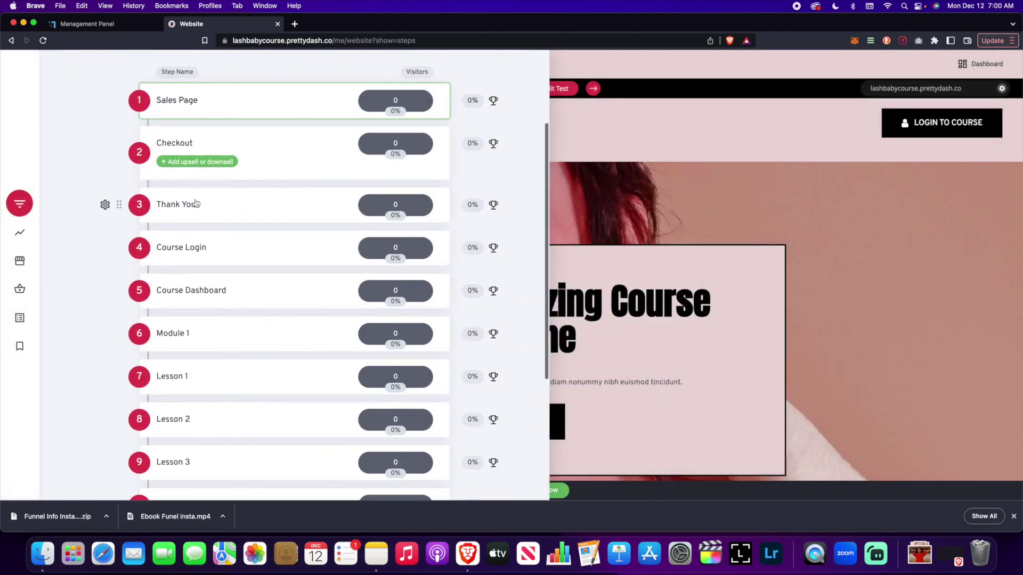
pyautogui.scroll(5, 218, 336)
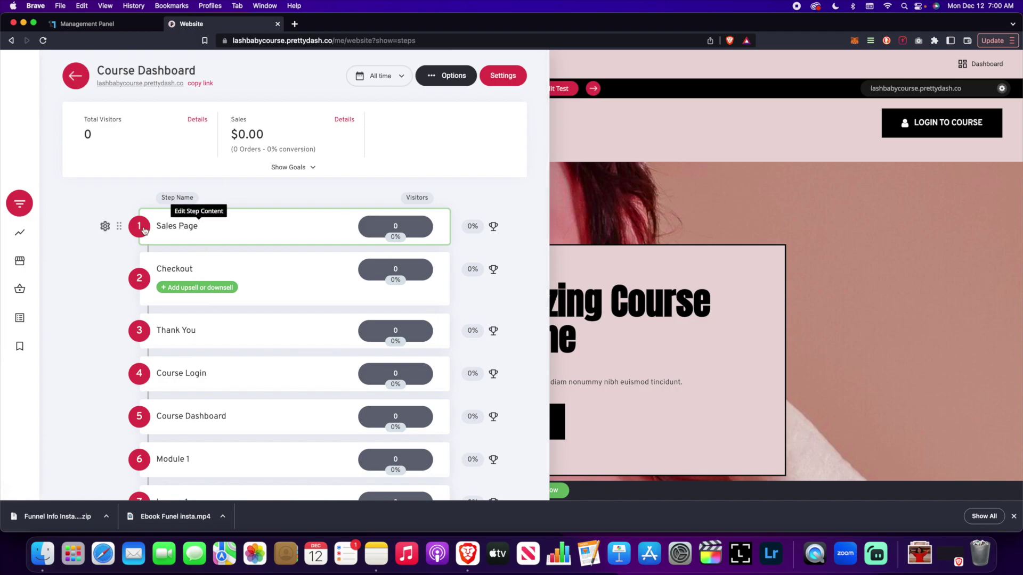
pyautogui.scroll(-3, 187, 352)
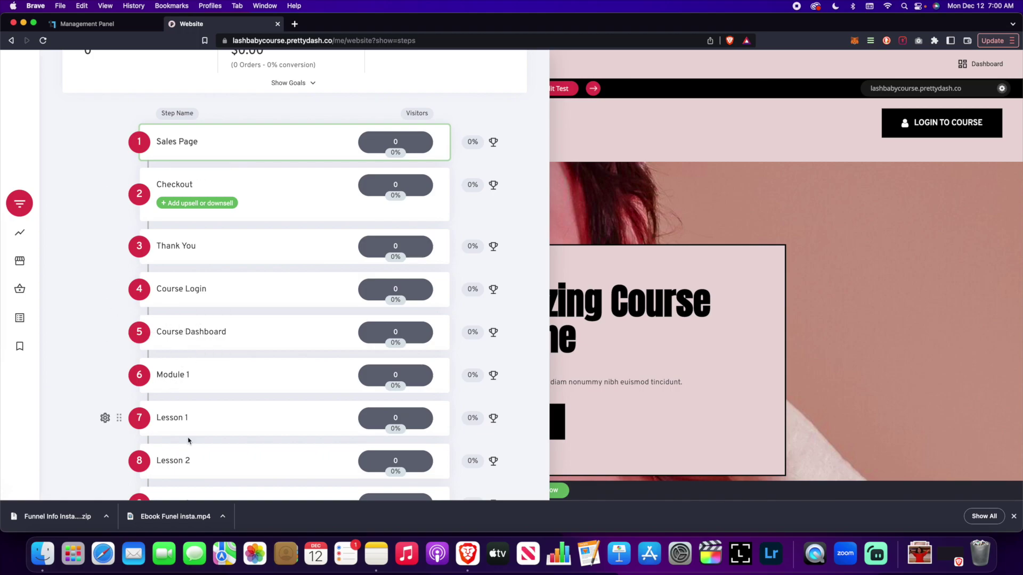
# Step: Examine the Members Only access setting and member group choices for the Course Dashboard funnel step, cancelling without saving
pyautogui.click(104, 333)
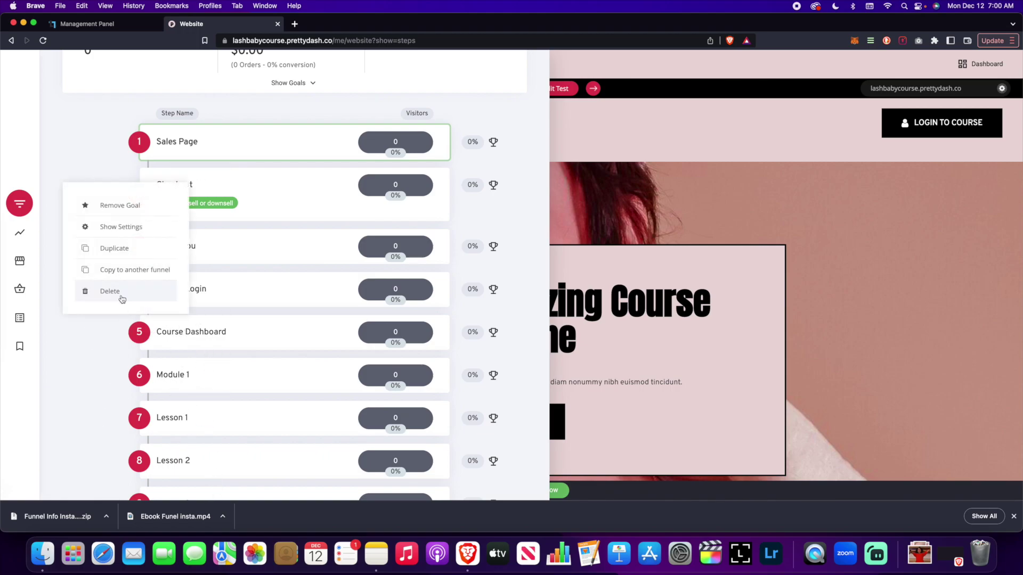
pyautogui.click(120, 228)
pyautogui.click(508, 283)
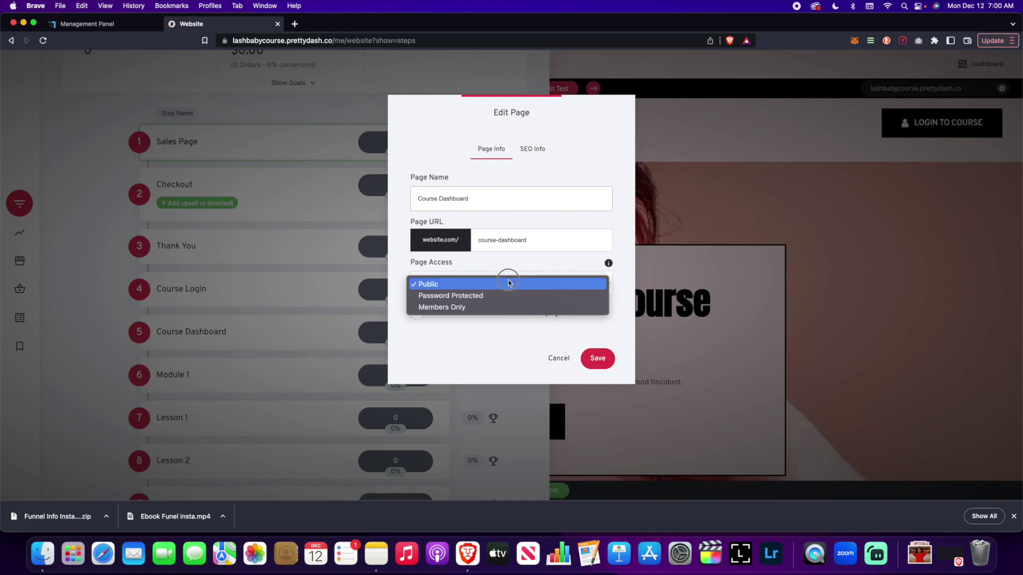
pyautogui.click(506, 308)
pyautogui.click(466, 312)
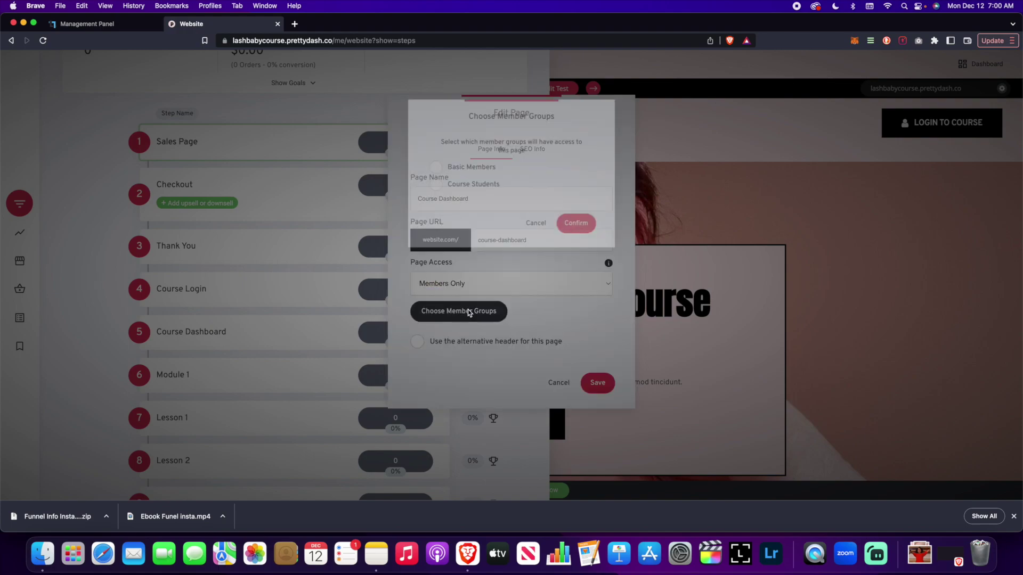
pyautogui.click(538, 227)
pyautogui.click(557, 382)
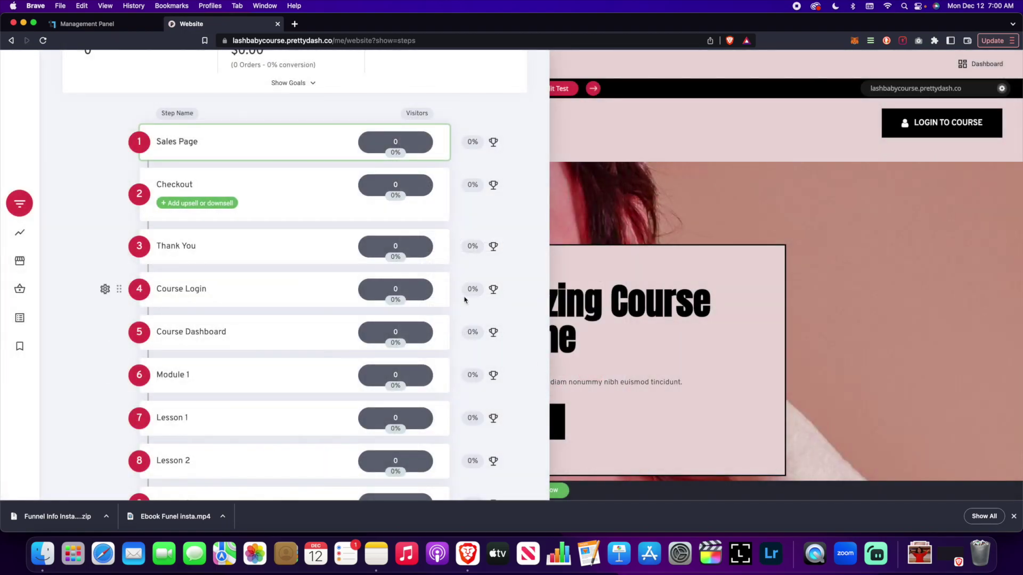